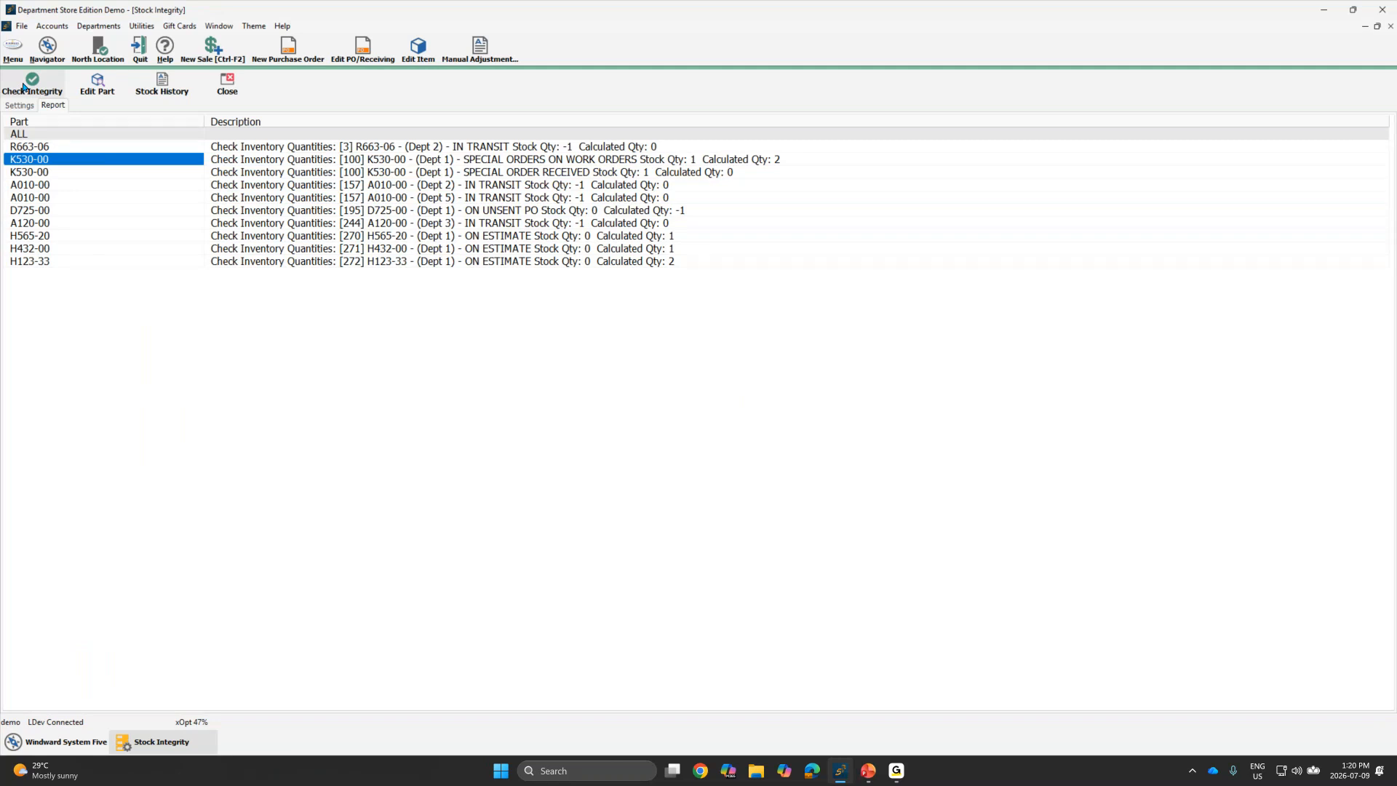
Step: Run the stock integrity check again on all departments
{"action": "left_click", "coordinate": [23, 88]}
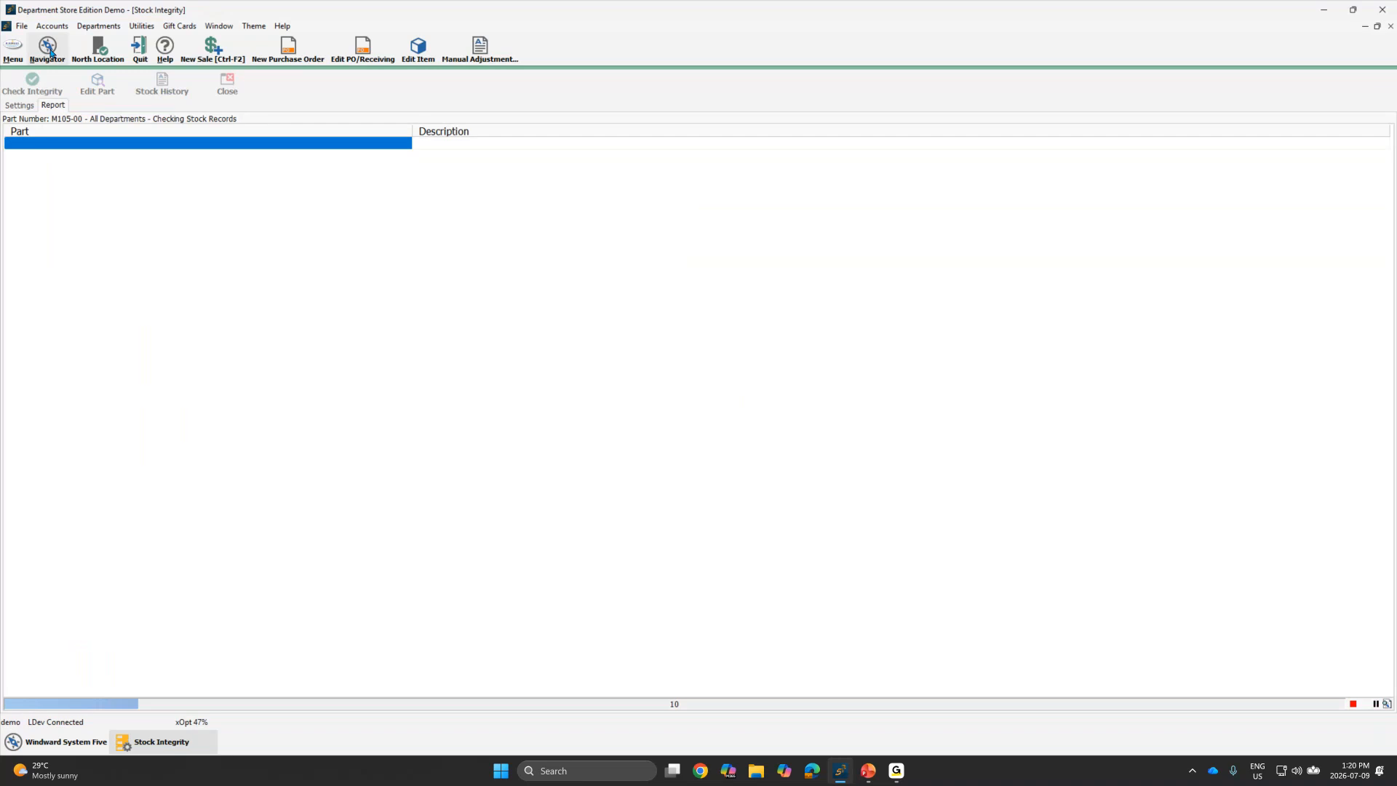
Step: Open the Physical Inventory Count from the Inventory and Purchases section of the Navigator
{"action": "left_click", "coordinate": [48, 50]}
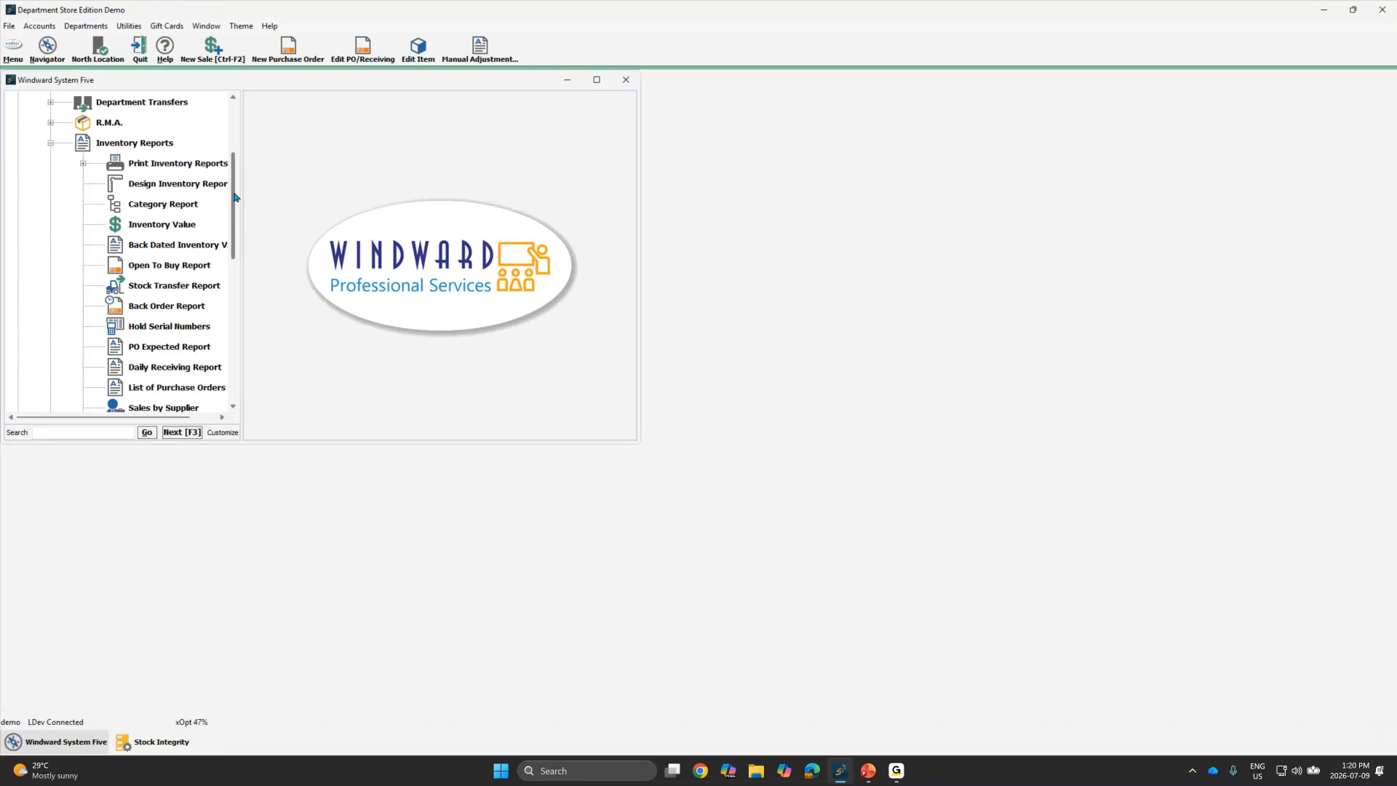
{"action": "left_click_drag", "start_coordinate": [234, 198], "coordinate": [235, 109]}
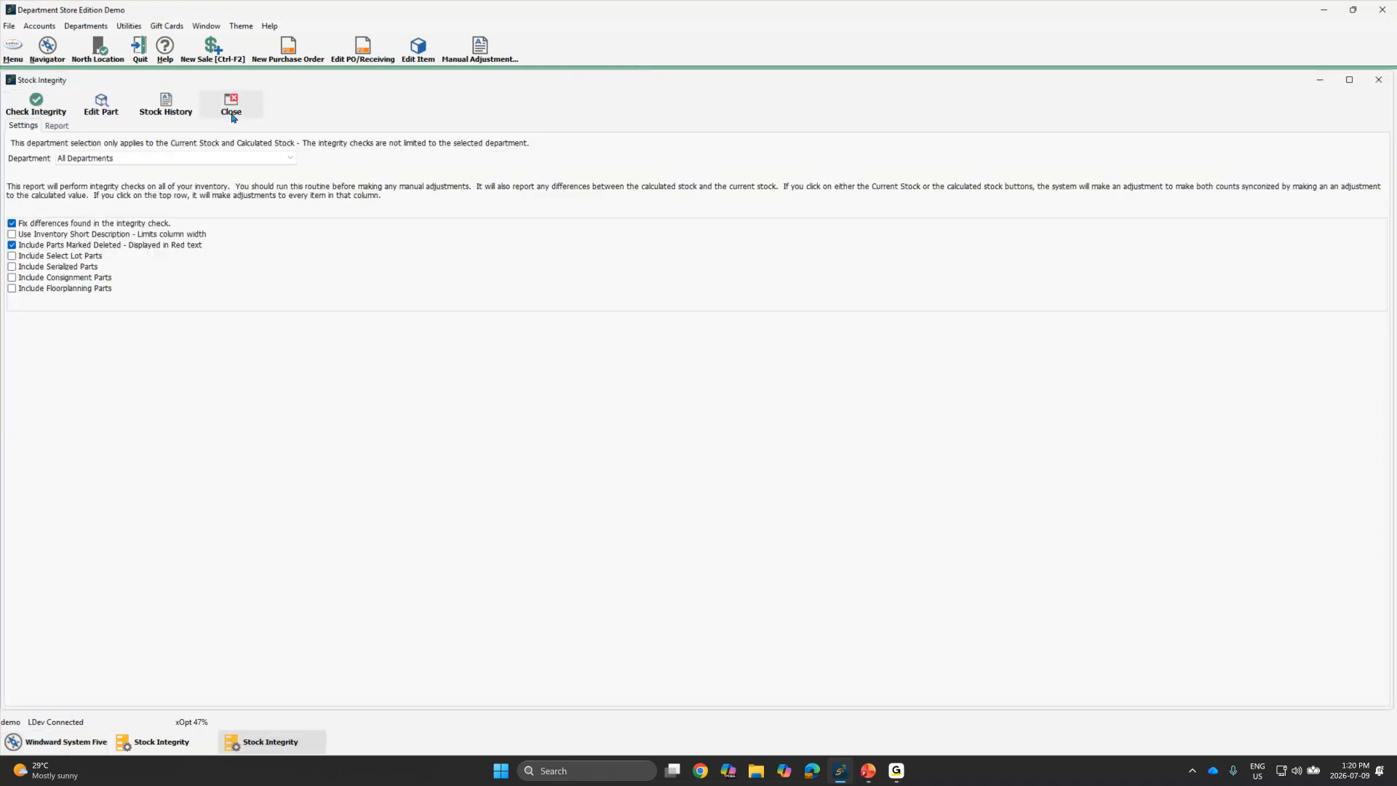
{"action": "left_click", "coordinate": [231, 105]}
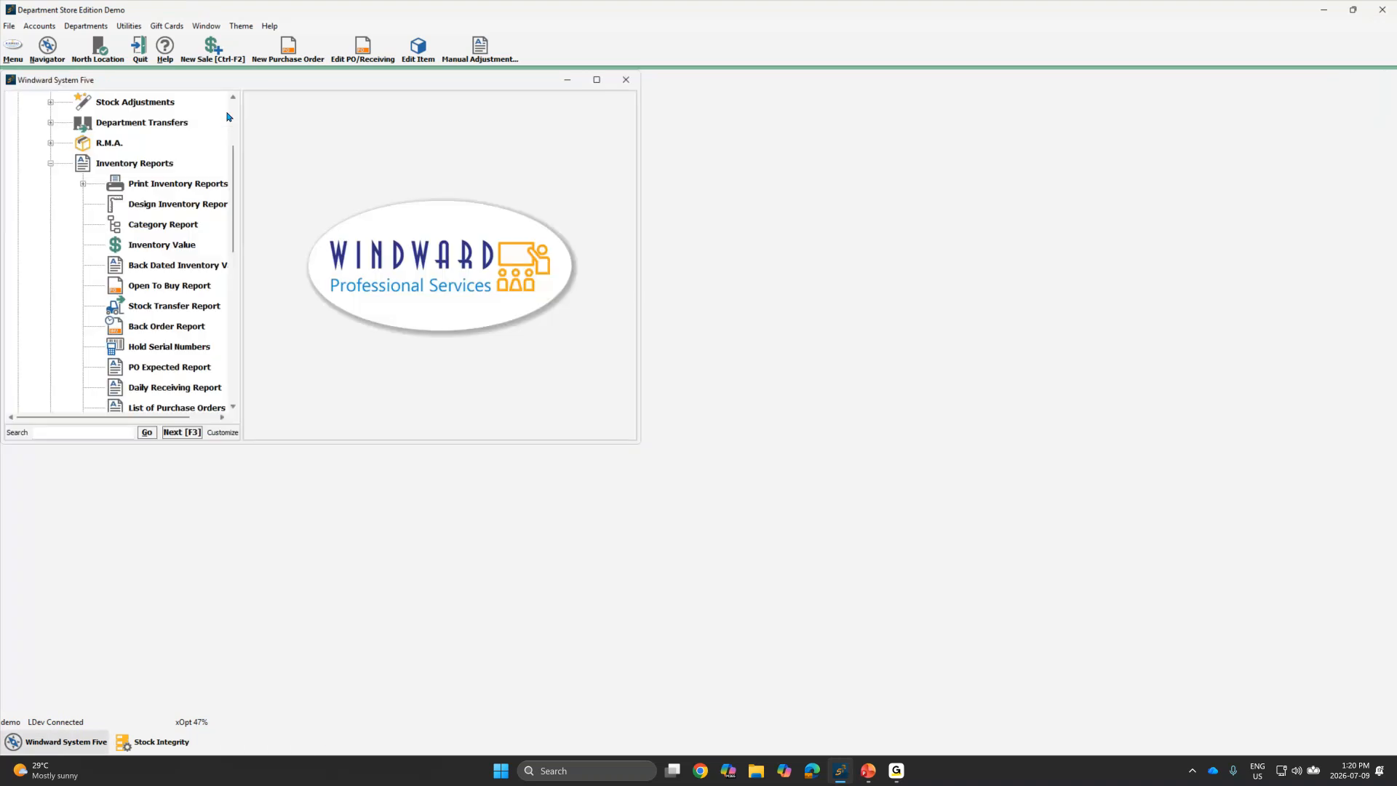
{"action": "scroll", "coordinate": [228, 116], "scroll_direction": "up", "scroll_amount": 2}
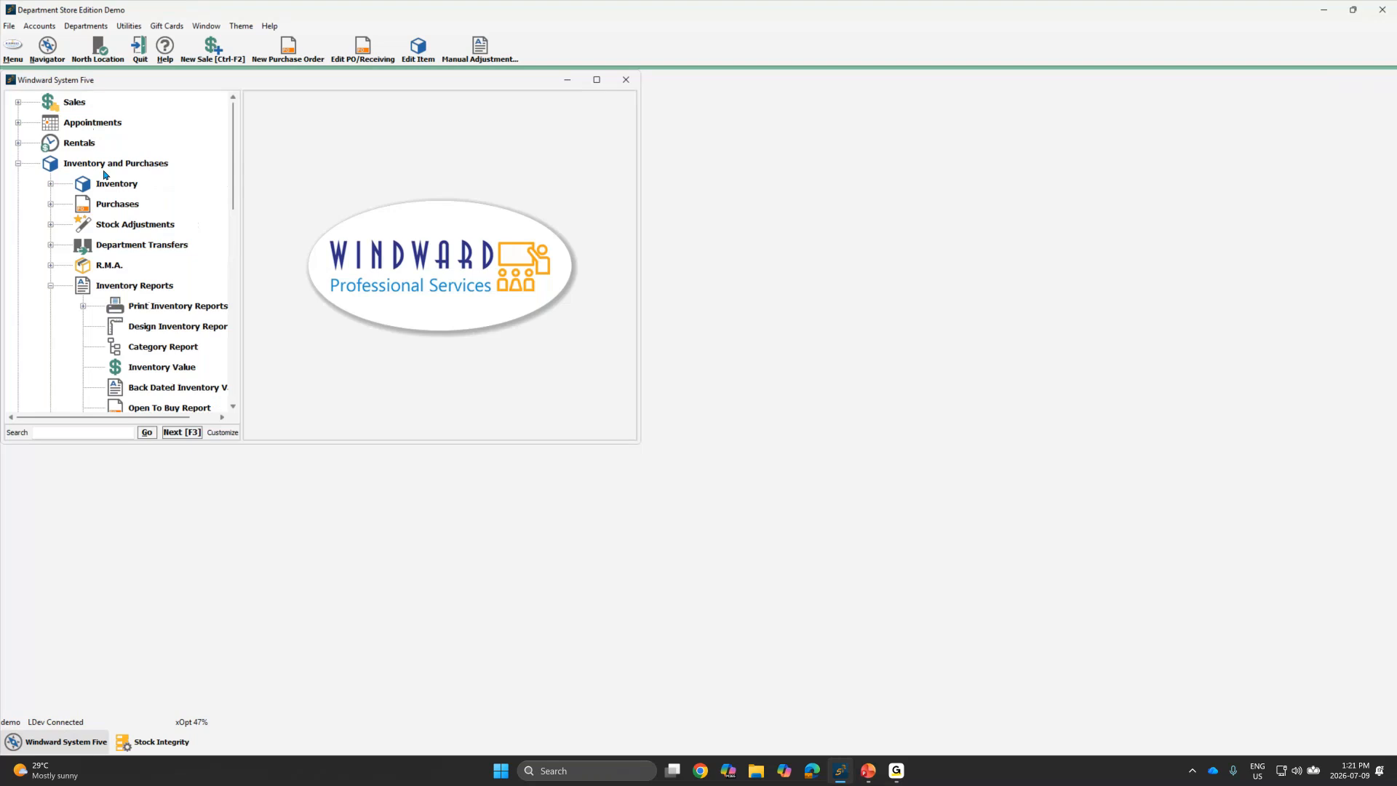
{"action": "left_click", "coordinate": [51, 285]}
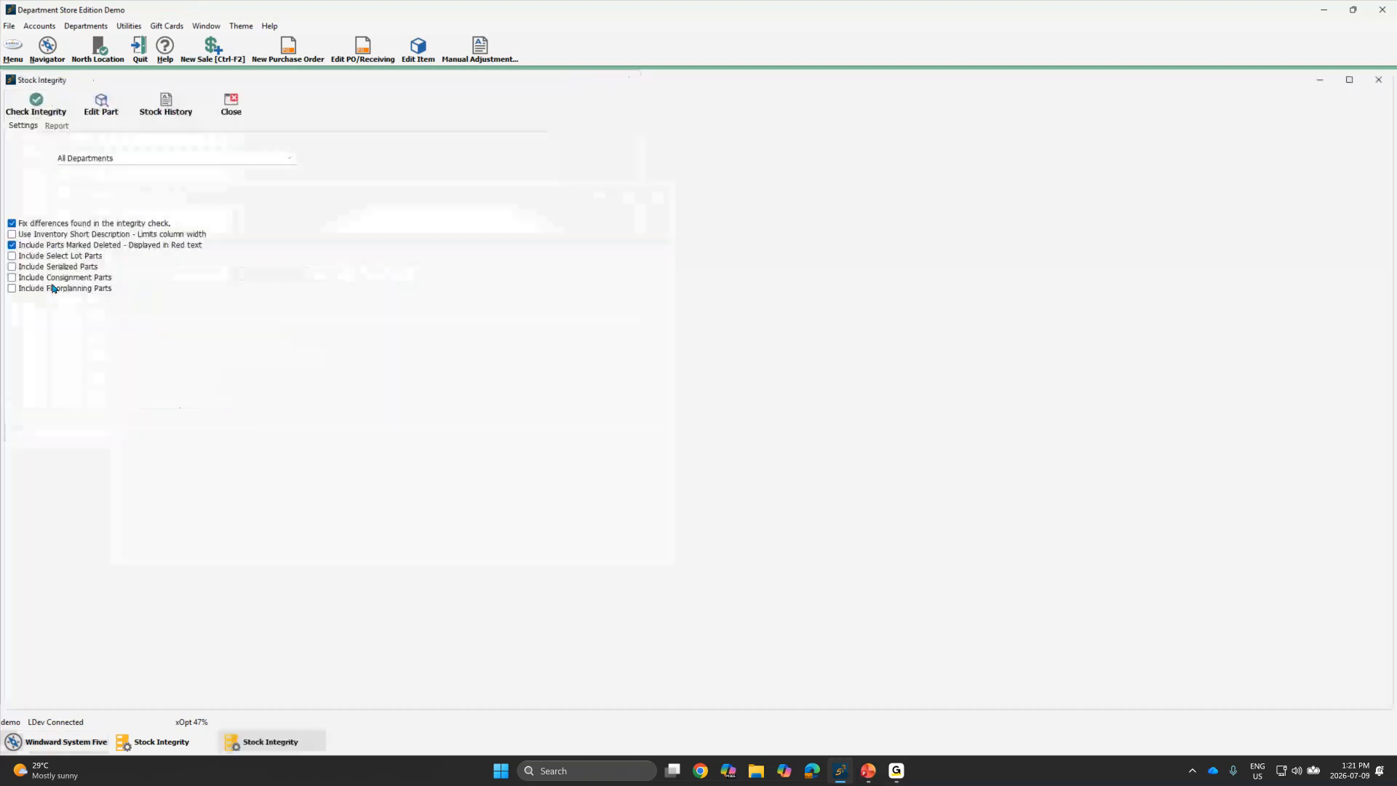
{"action": "left_click", "coordinate": [231, 106]}
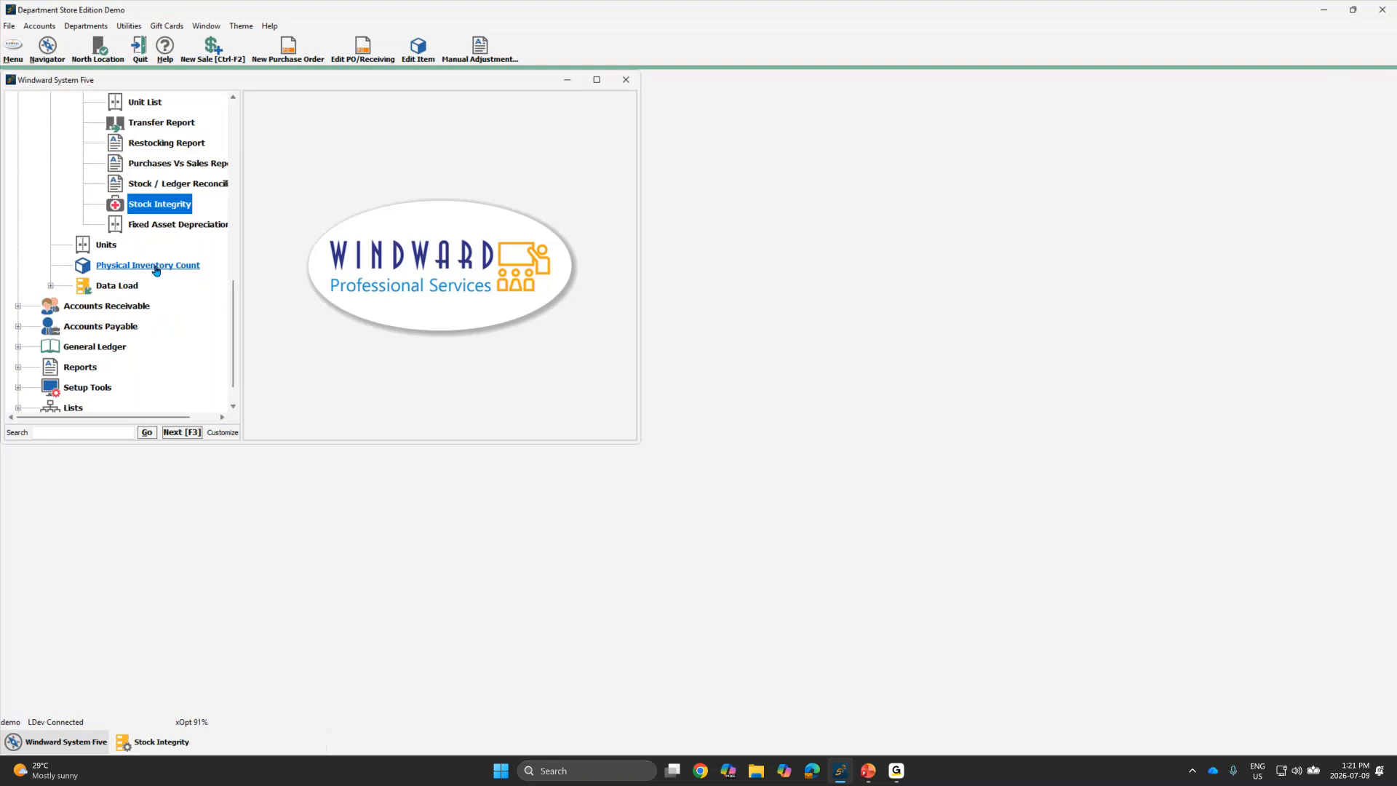
{"action": "left_click", "coordinate": [155, 266]}
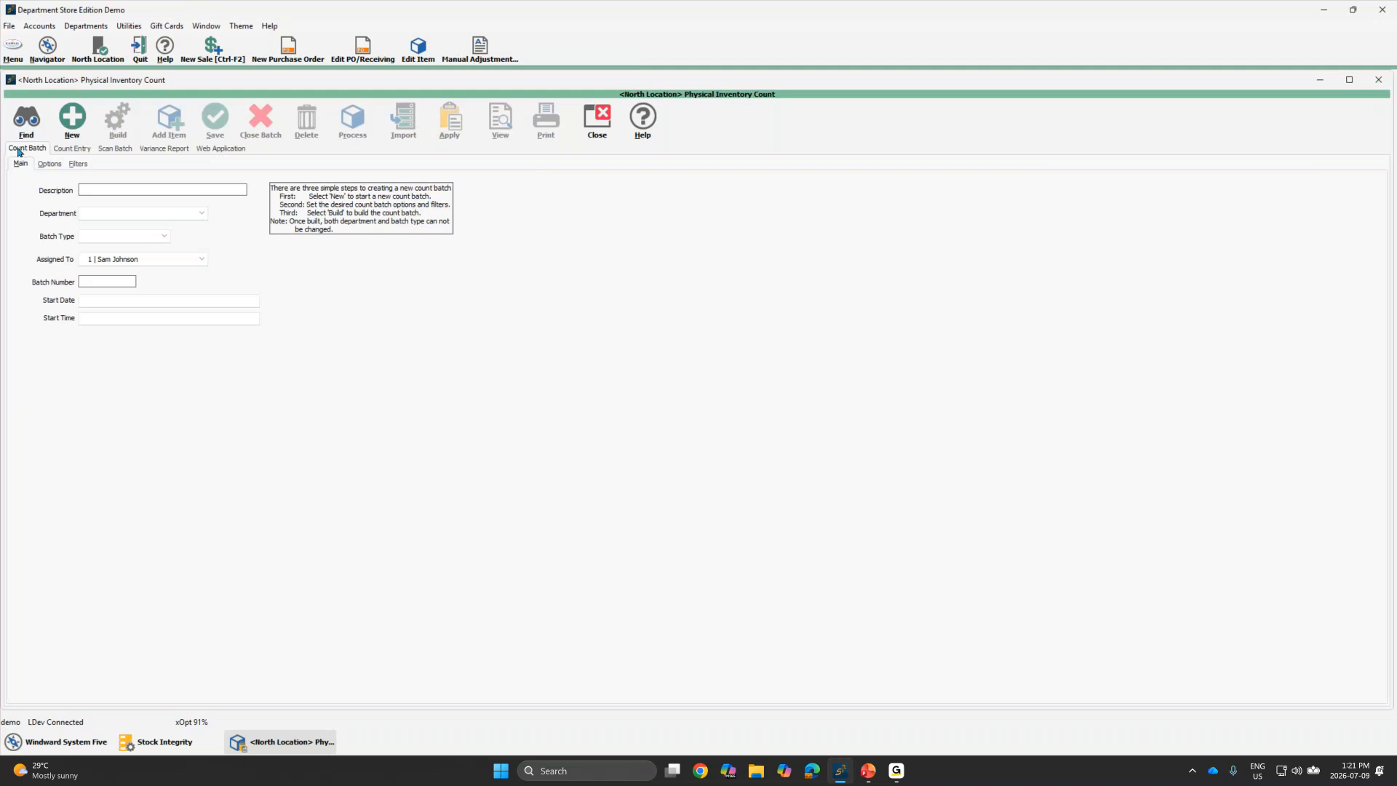
Step: Create and build a new count batch for North Location with the batch type Periodic stock count
{"action": "left_click", "coordinate": [71, 125]}
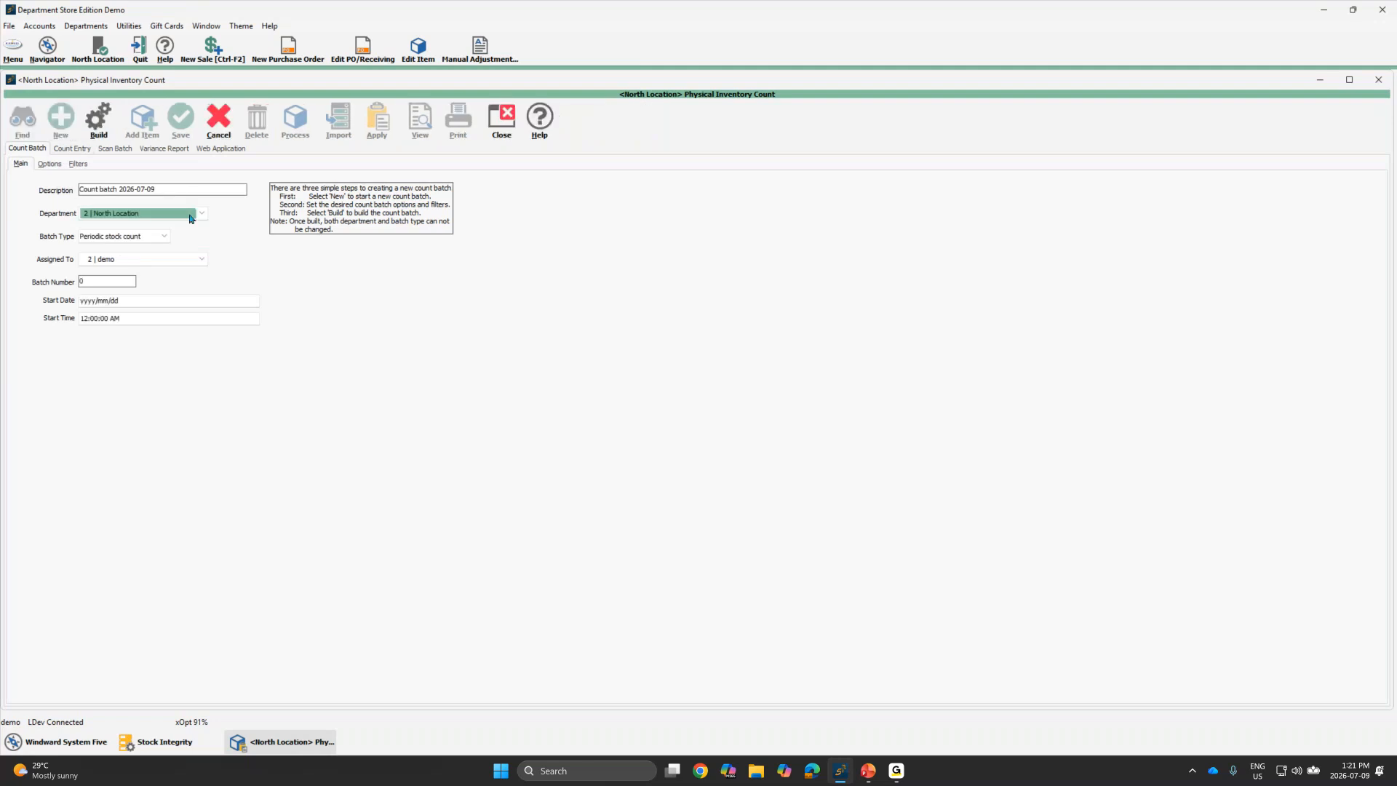
{"action": "left_click", "coordinate": [165, 240]}
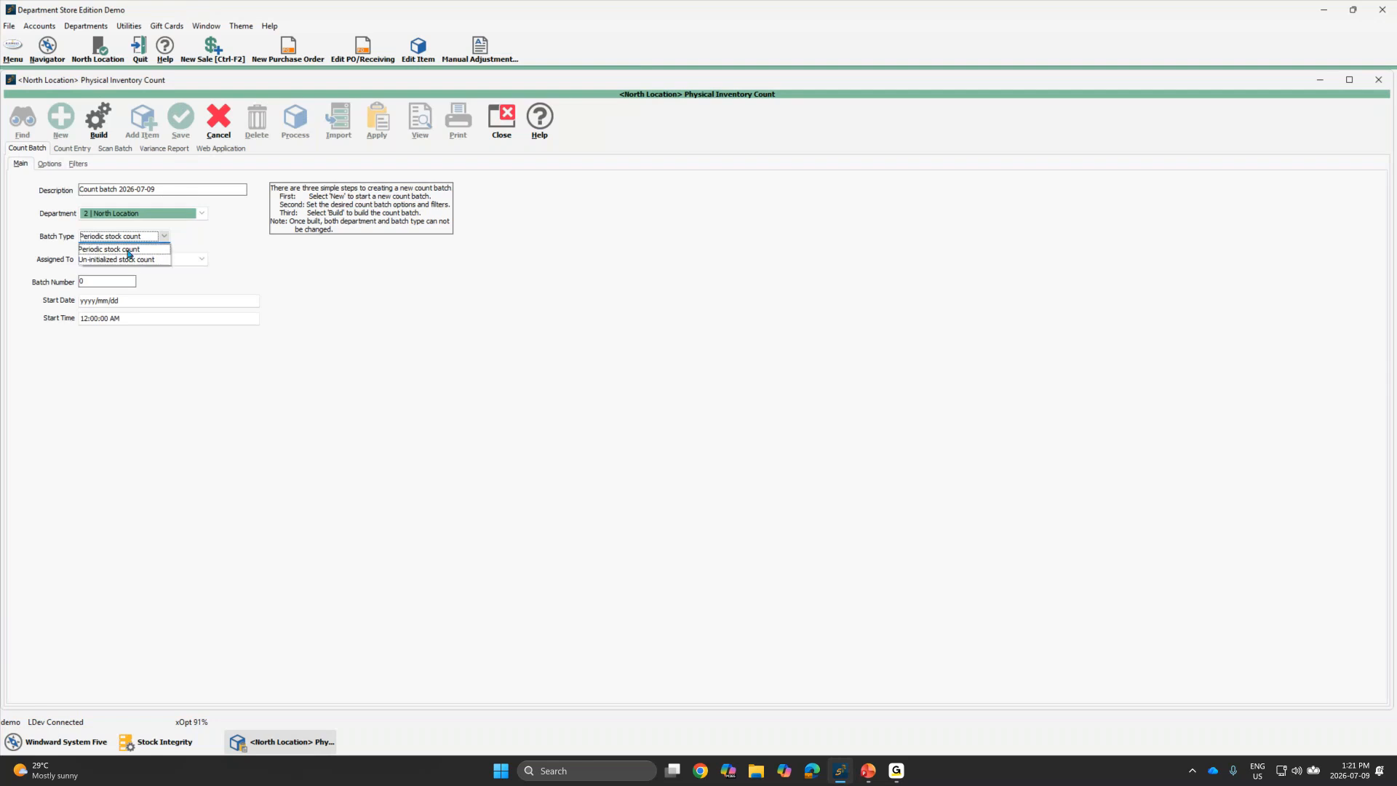
{"action": "left_click", "coordinate": [126, 251]}
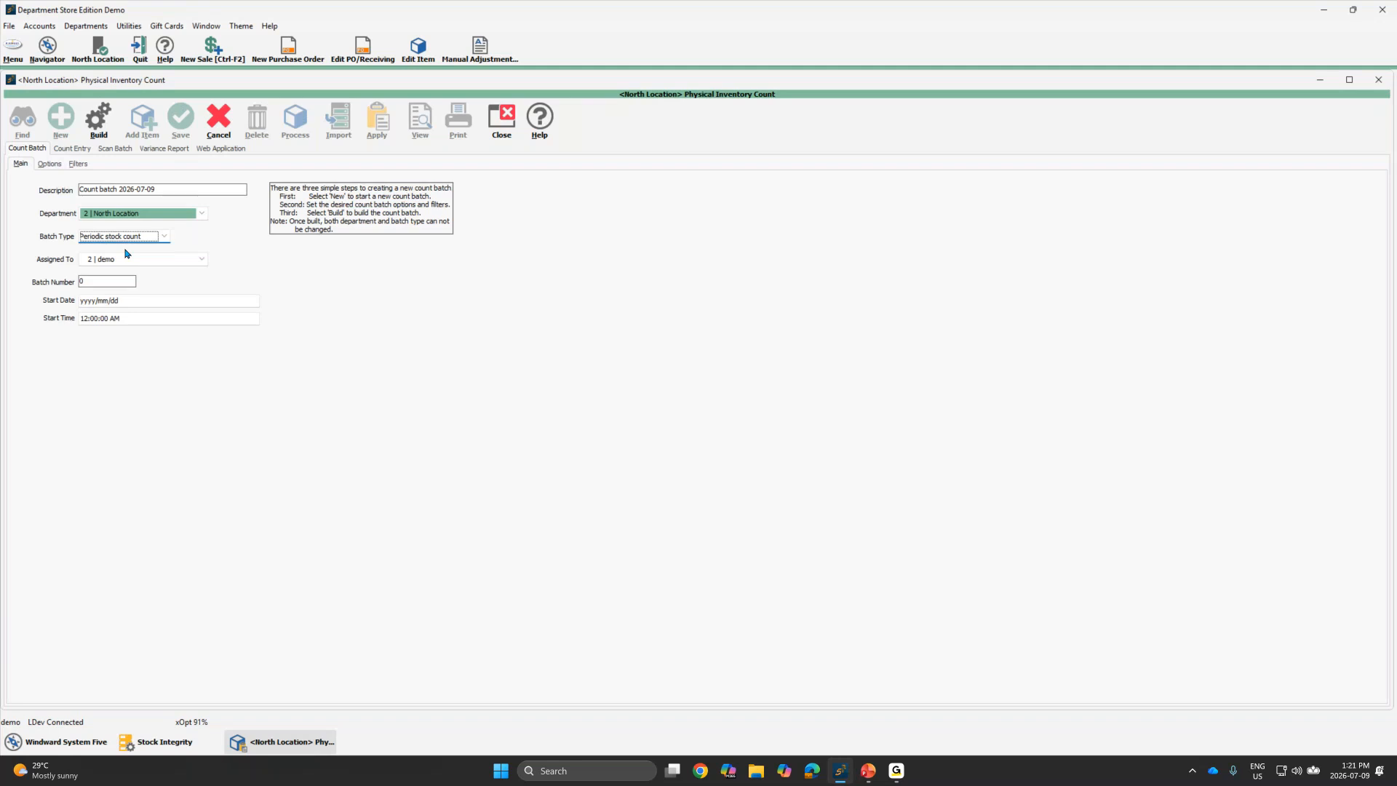
{"action": "left_click", "coordinate": [94, 127]}
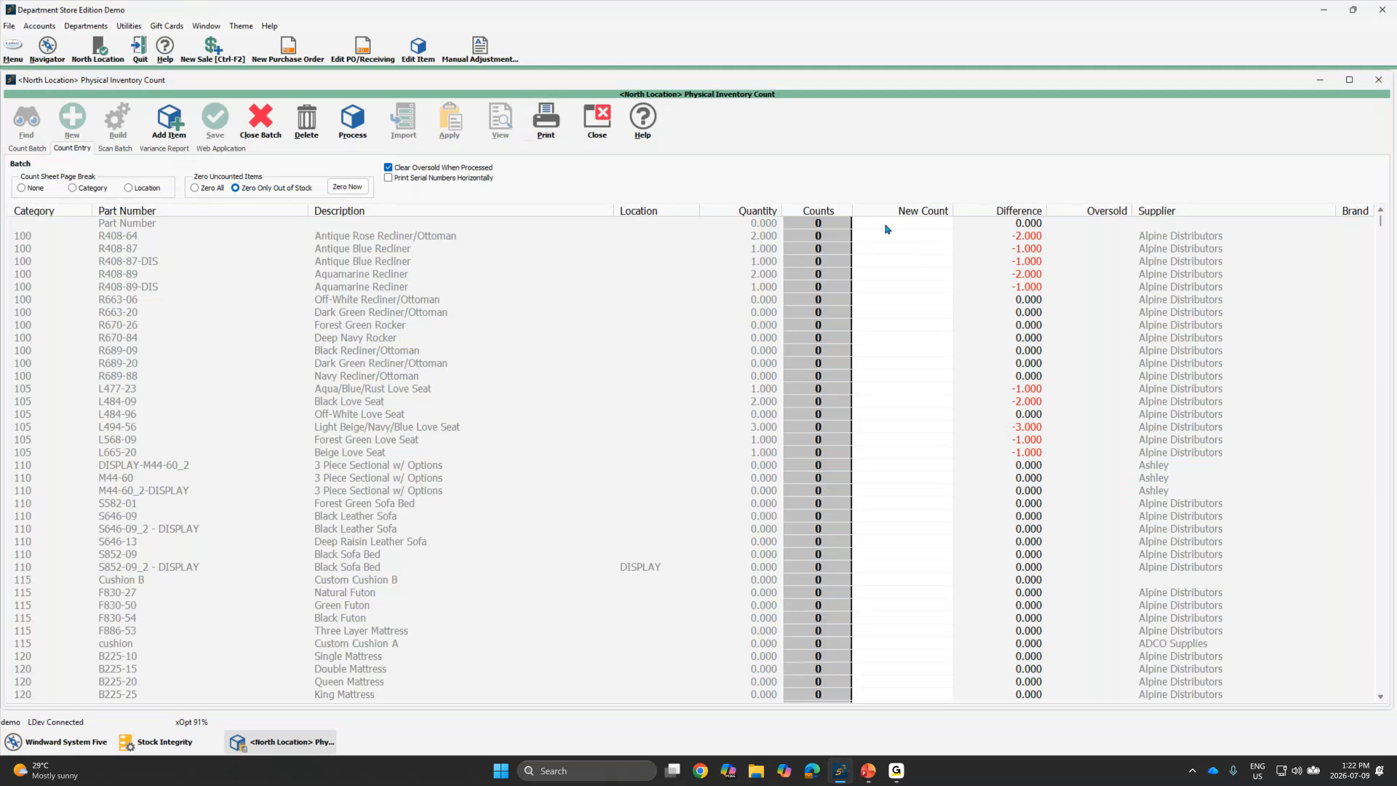
Step: Enter new counts of 1, 2 and 5 for the first three items: Part Number, R408-64 and R408-87
{"action": "left_click", "coordinate": [906, 224]}
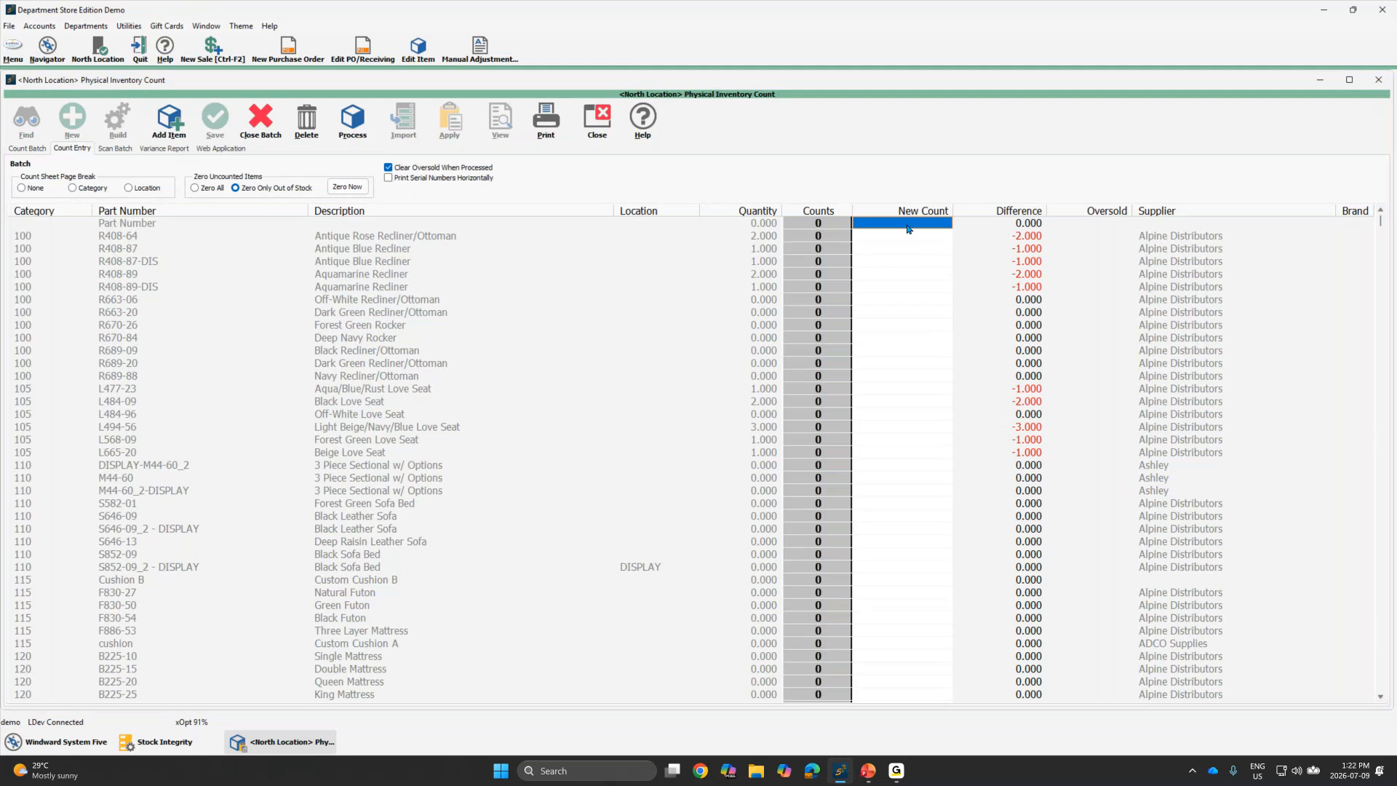
{"action": "type", "text": "1"}
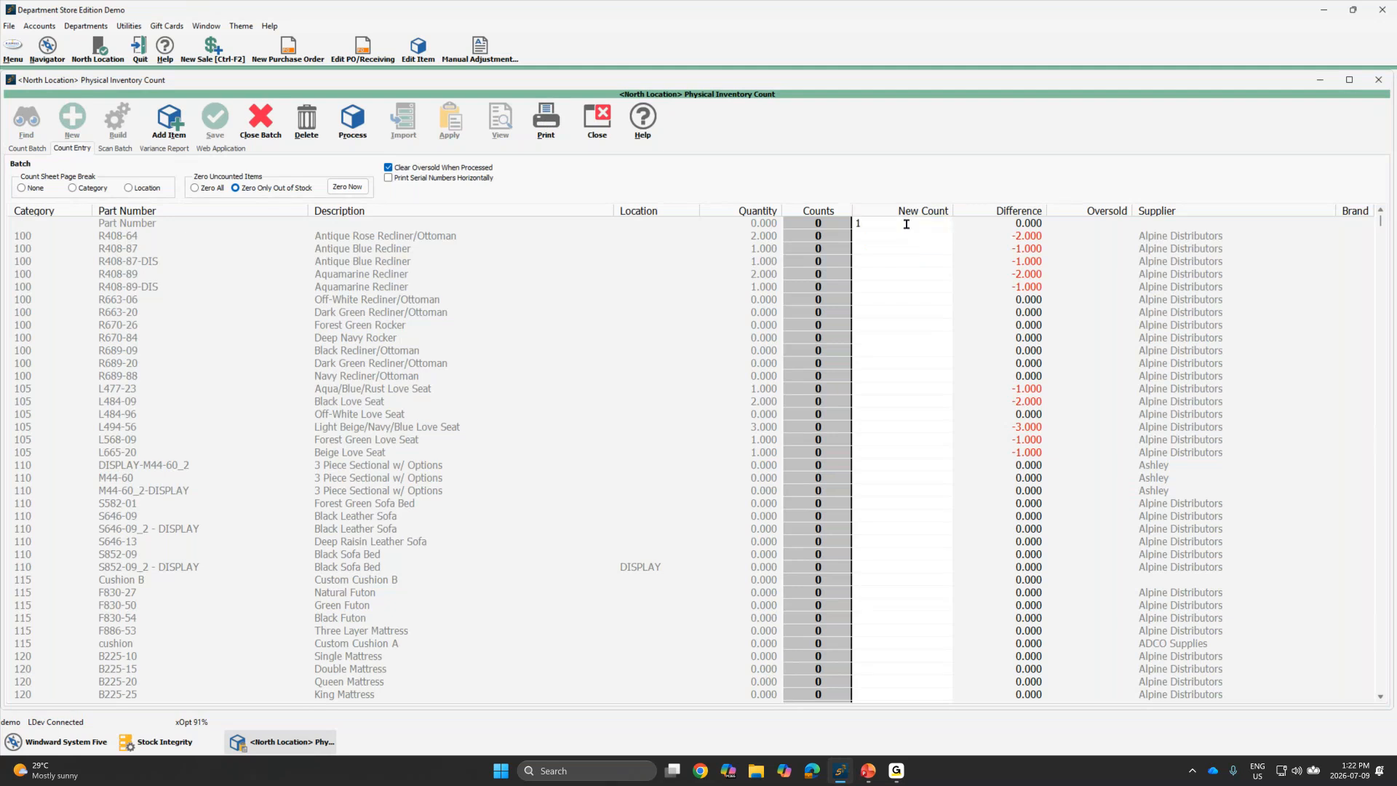
{"action": "key", "text": "Return"}
{"action": "type", "text": "2"}
{"action": "key", "text": "Return"}
{"action": "type", "text": "5"}
{"action": "key", "text": "Return"}
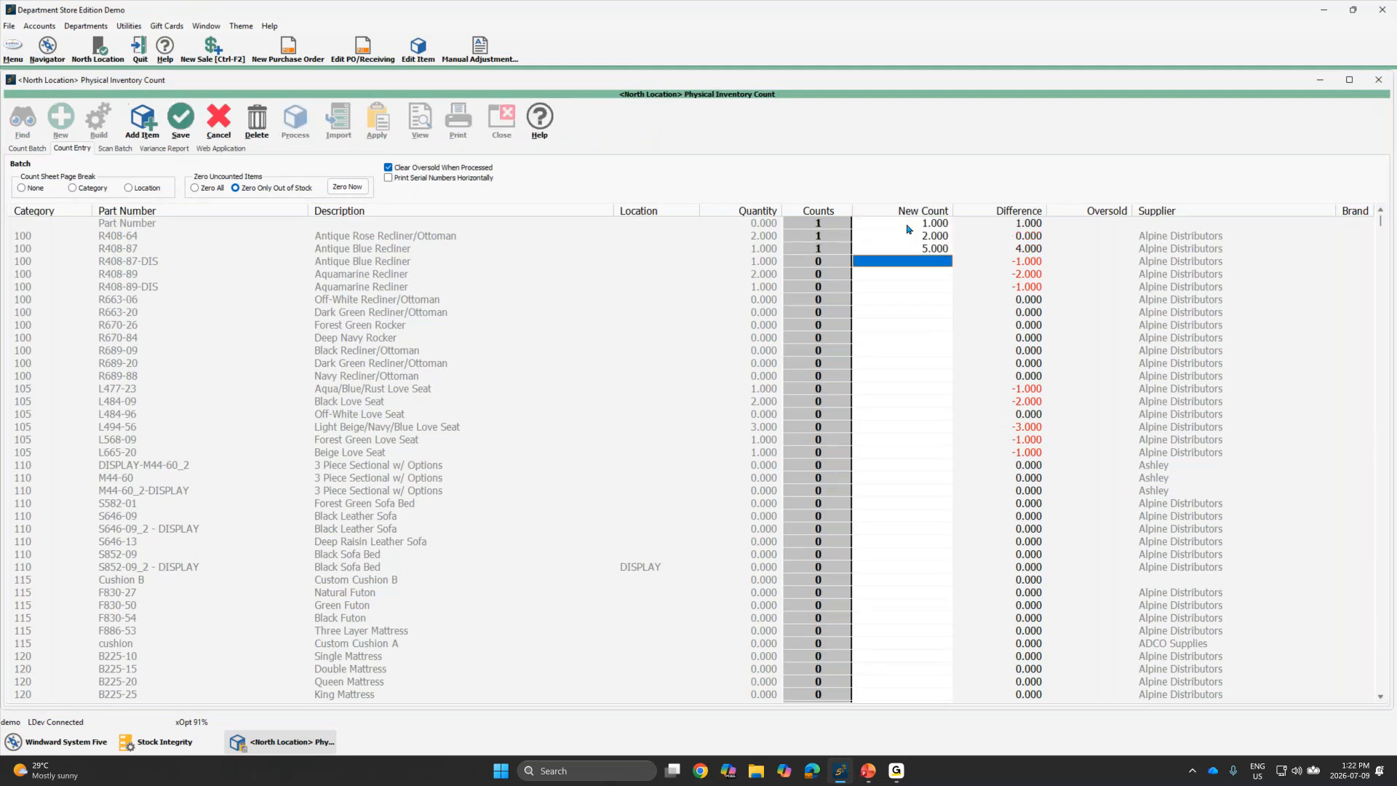
Step: Enter new counts of 2 for R408-87-DIS, 4 for R408-89 and 1 for R408-89-DIS
{"action": "key", "text": "Return"}
{"action": "type", "text": "4"}
{"action": "key", "text": "Return"}
{"action": "type", "text": "1"}
{"action": "key", "text": "Return"}
{"action": "key", "text": "Up"}
{"action": "key", "text": "Up"}
{"action": "key", "text": "Up"}
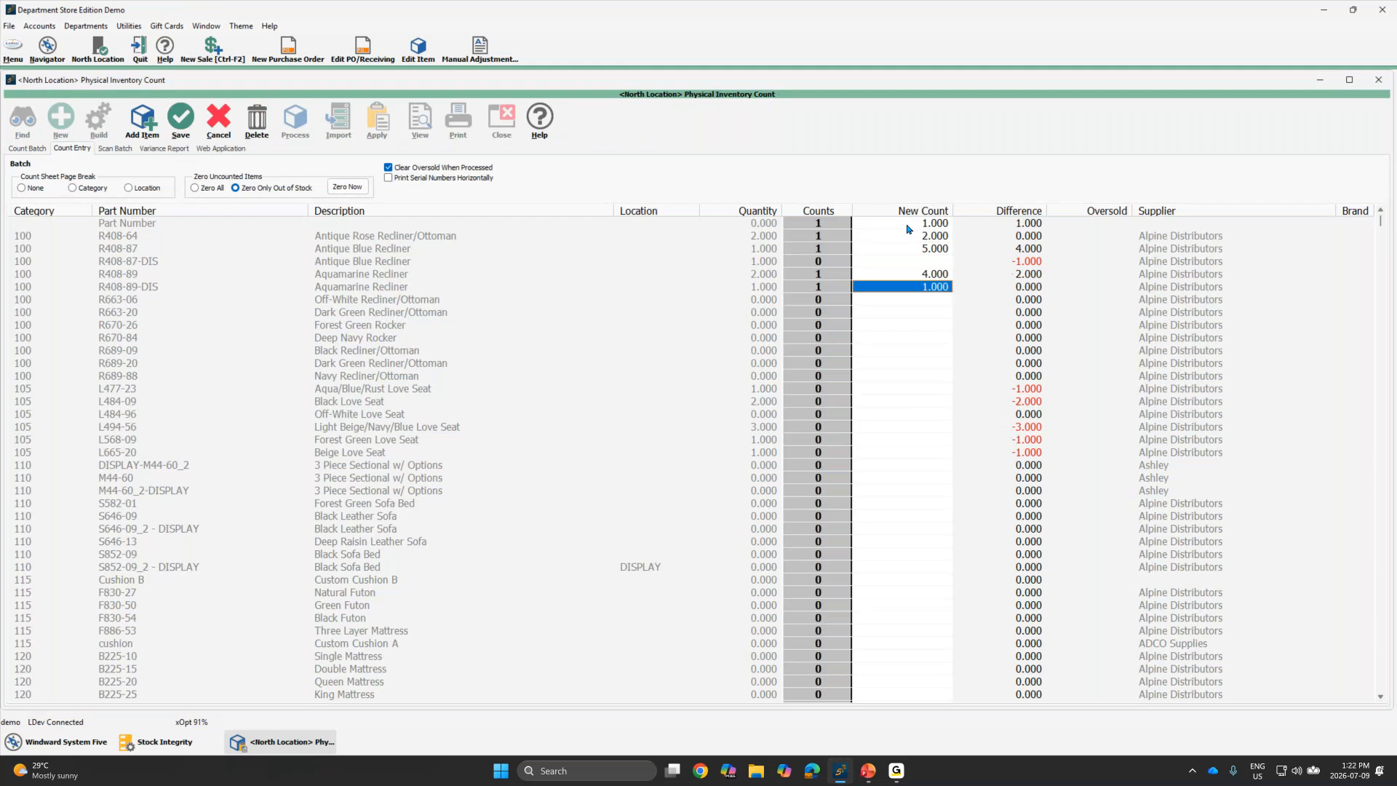
{"action": "type", "text": "2"}
{"action": "key", "text": "Return"}
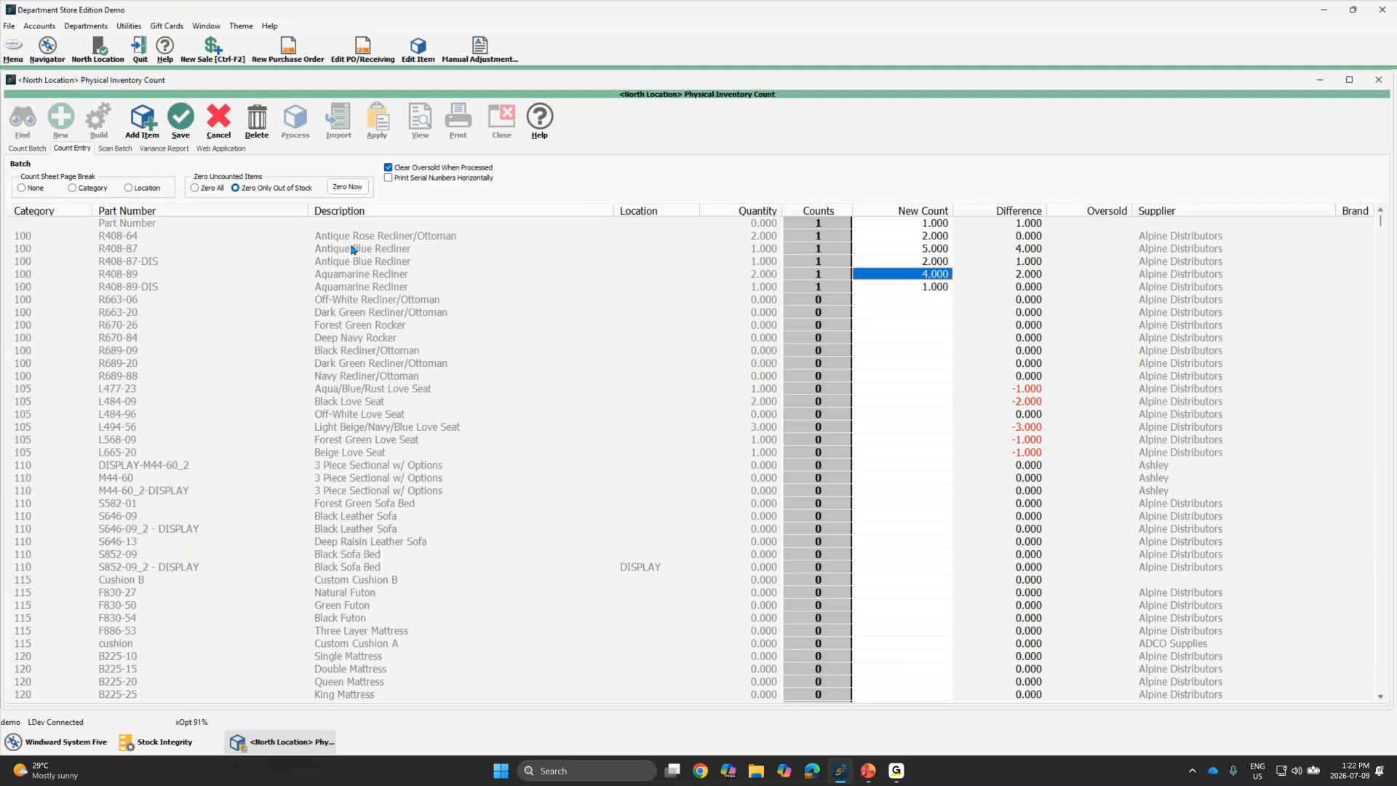
Step: Delete the periodic count batch and confirm the deletion
{"action": "left_click", "coordinate": [258, 122]}
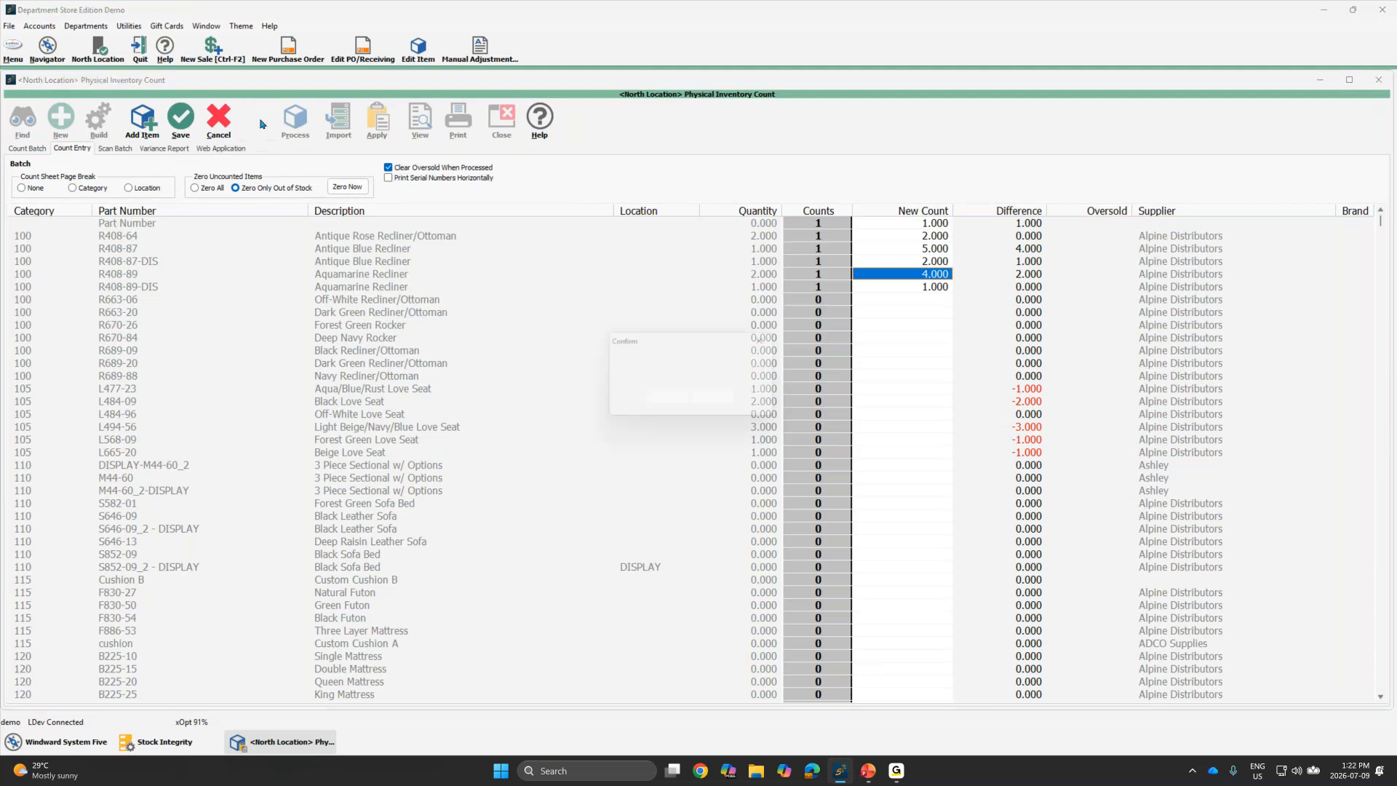
{"action": "left_click", "coordinate": [658, 402]}
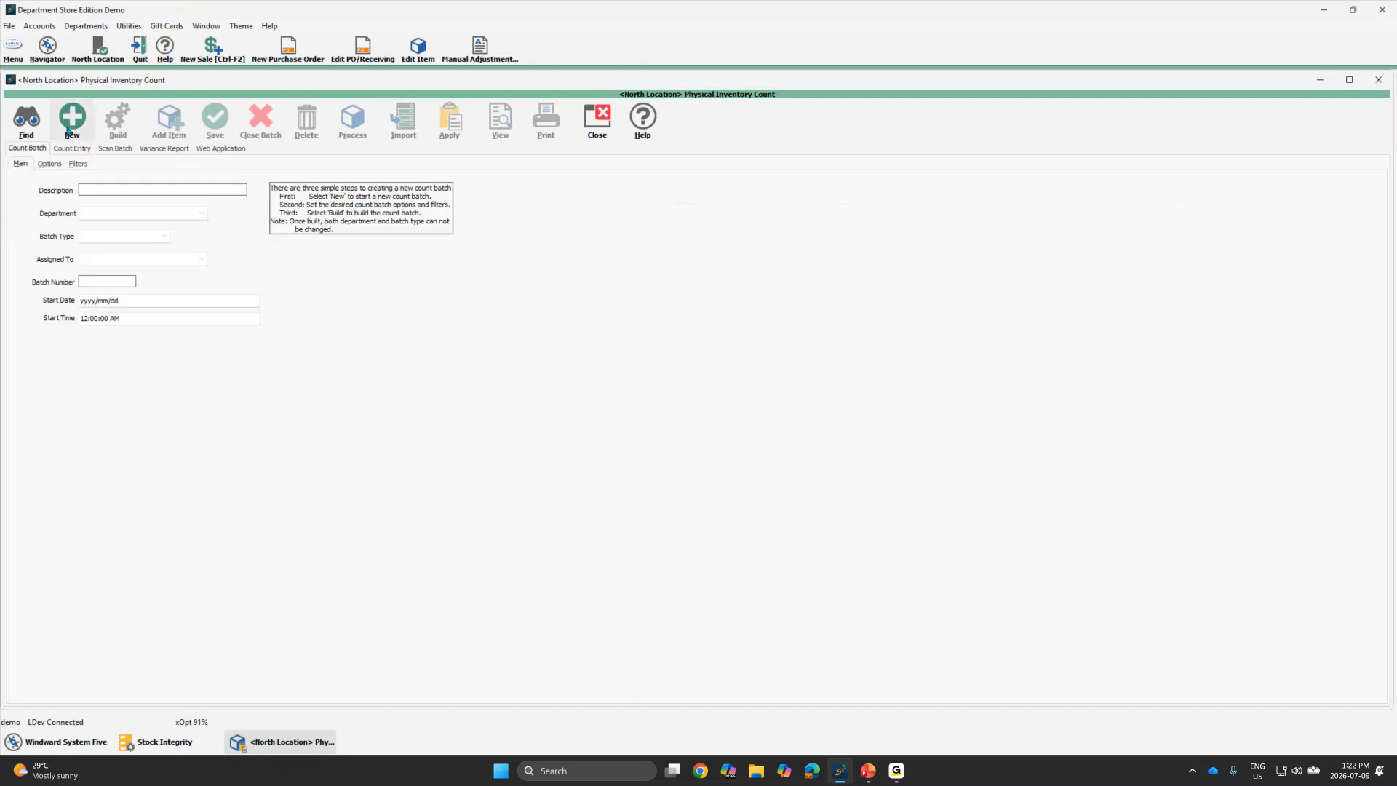
Step: Build a new North Location count batch of type Un-initialized stock count, and close the Physical Inventory Count
{"action": "left_click", "coordinate": [70, 127]}
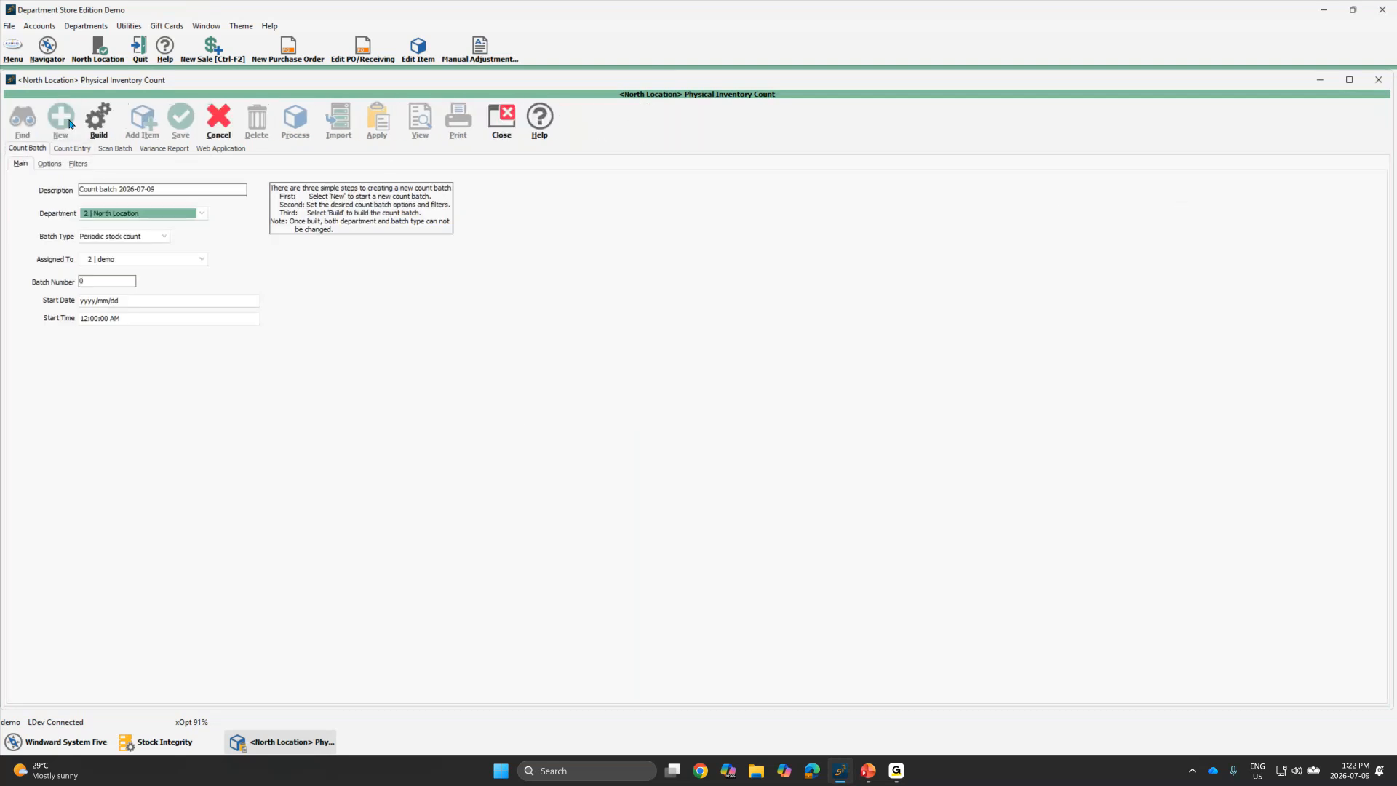
{"action": "left_click", "coordinate": [163, 236]}
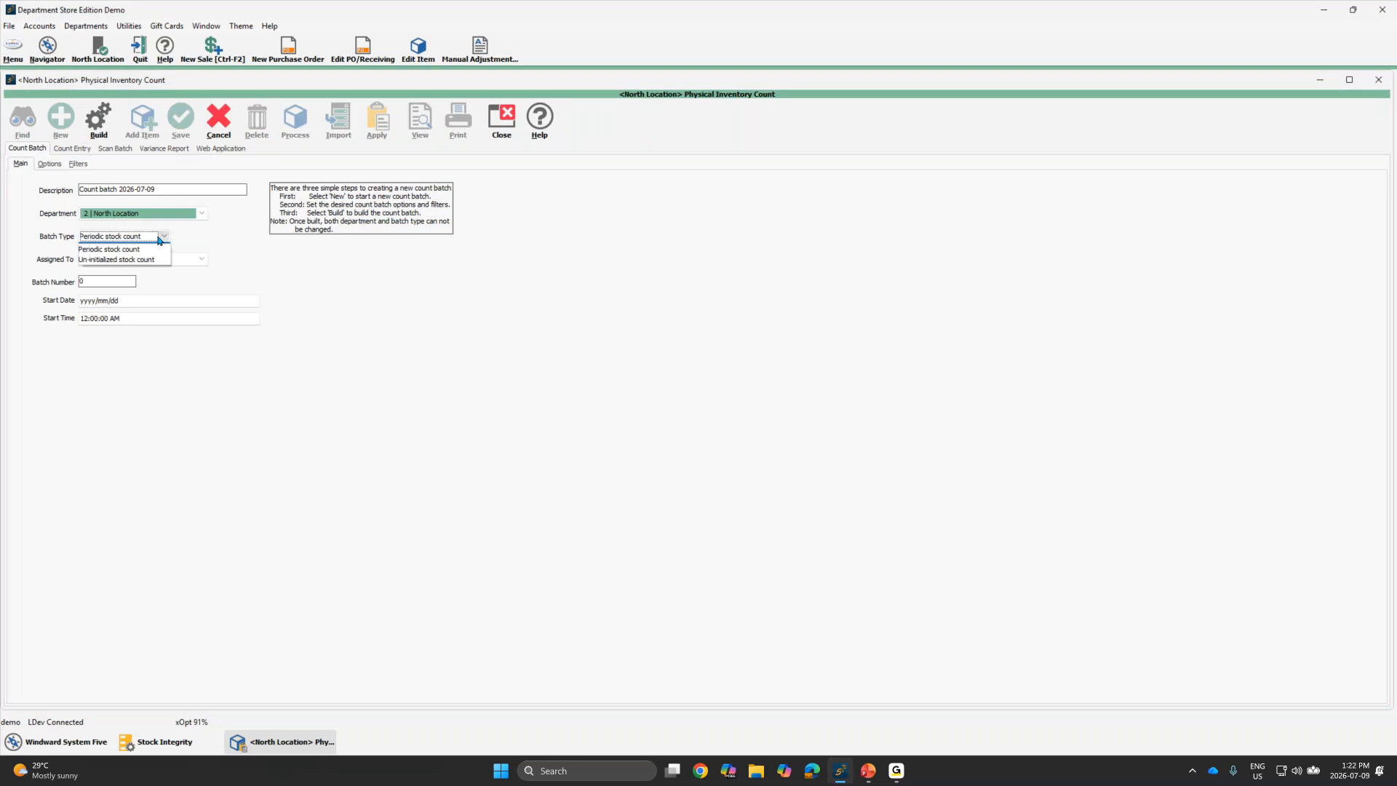
{"action": "left_click", "coordinate": [135, 260]}
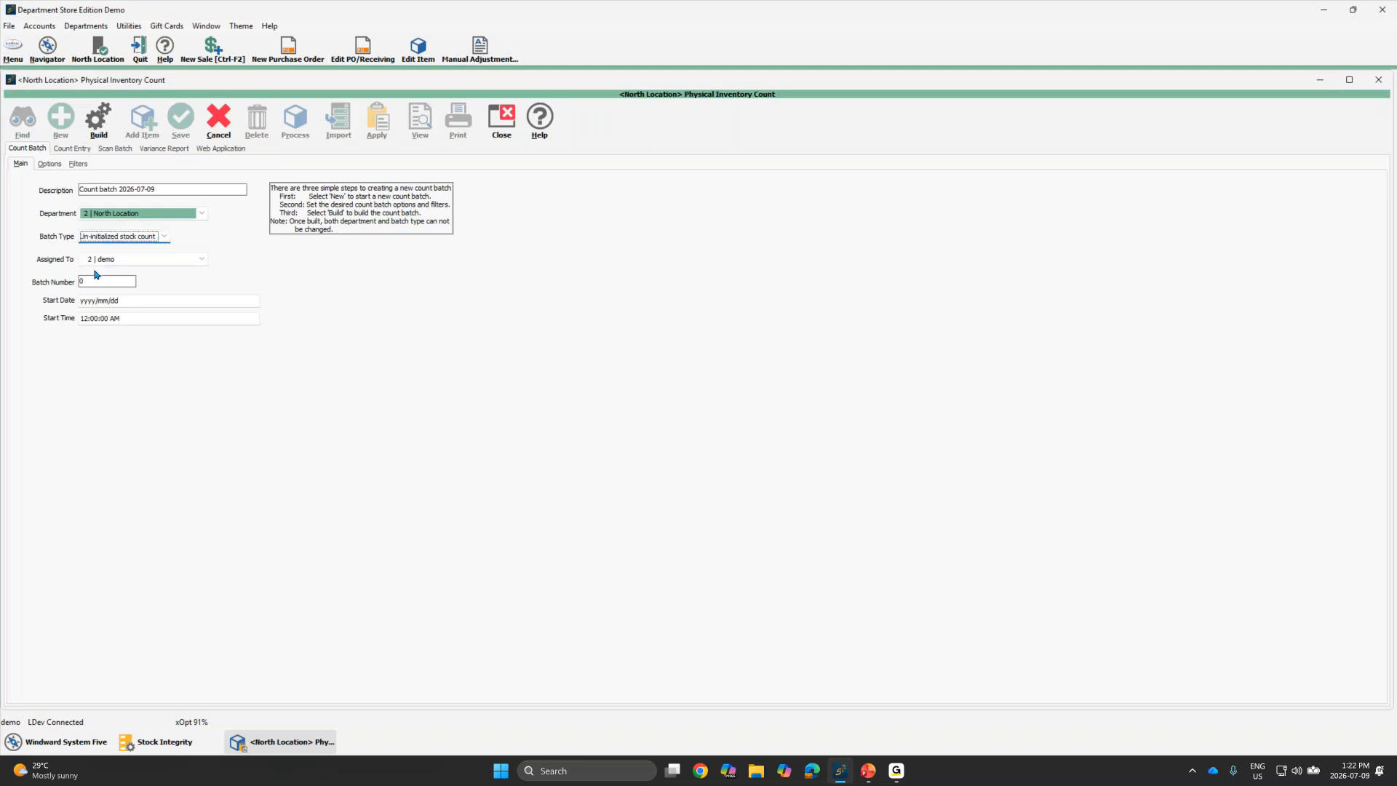
{"action": "left_click", "coordinate": [98, 124]}
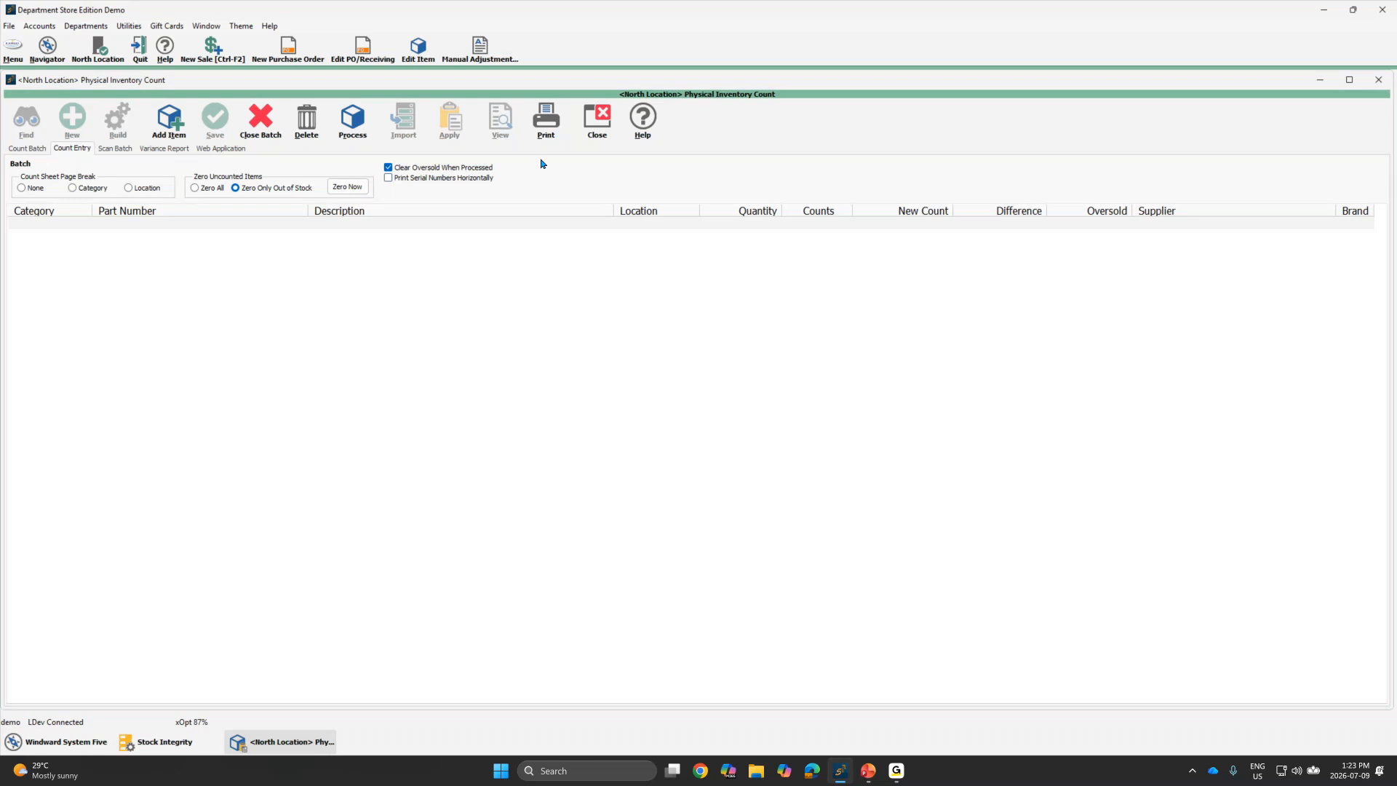
{"action": "left_click", "coordinate": [605, 123]}
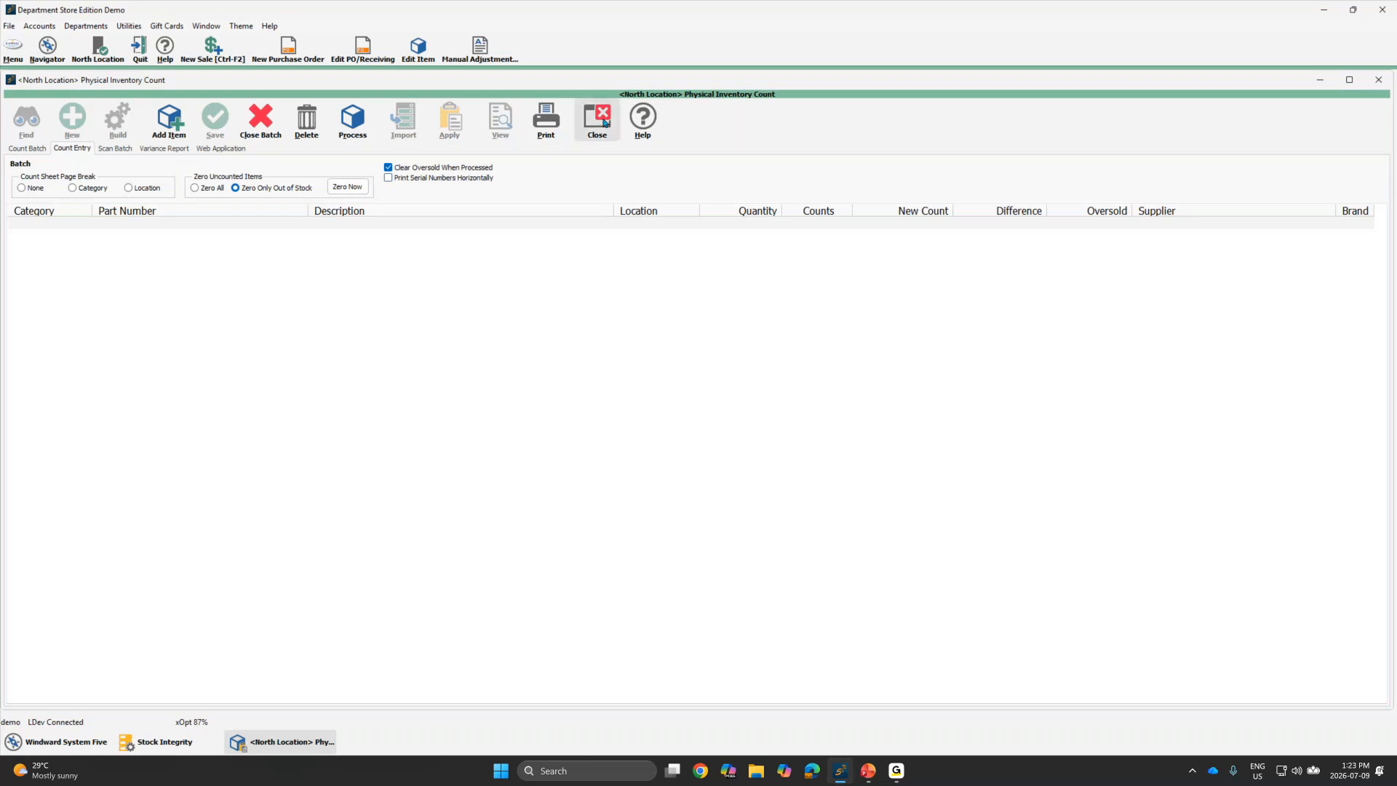
Step: Return to the maximized Stock Integrity report and view In Stock vs Calculated, answering Yes to having backed up the data
{"action": "left_click", "coordinate": [157, 743]}
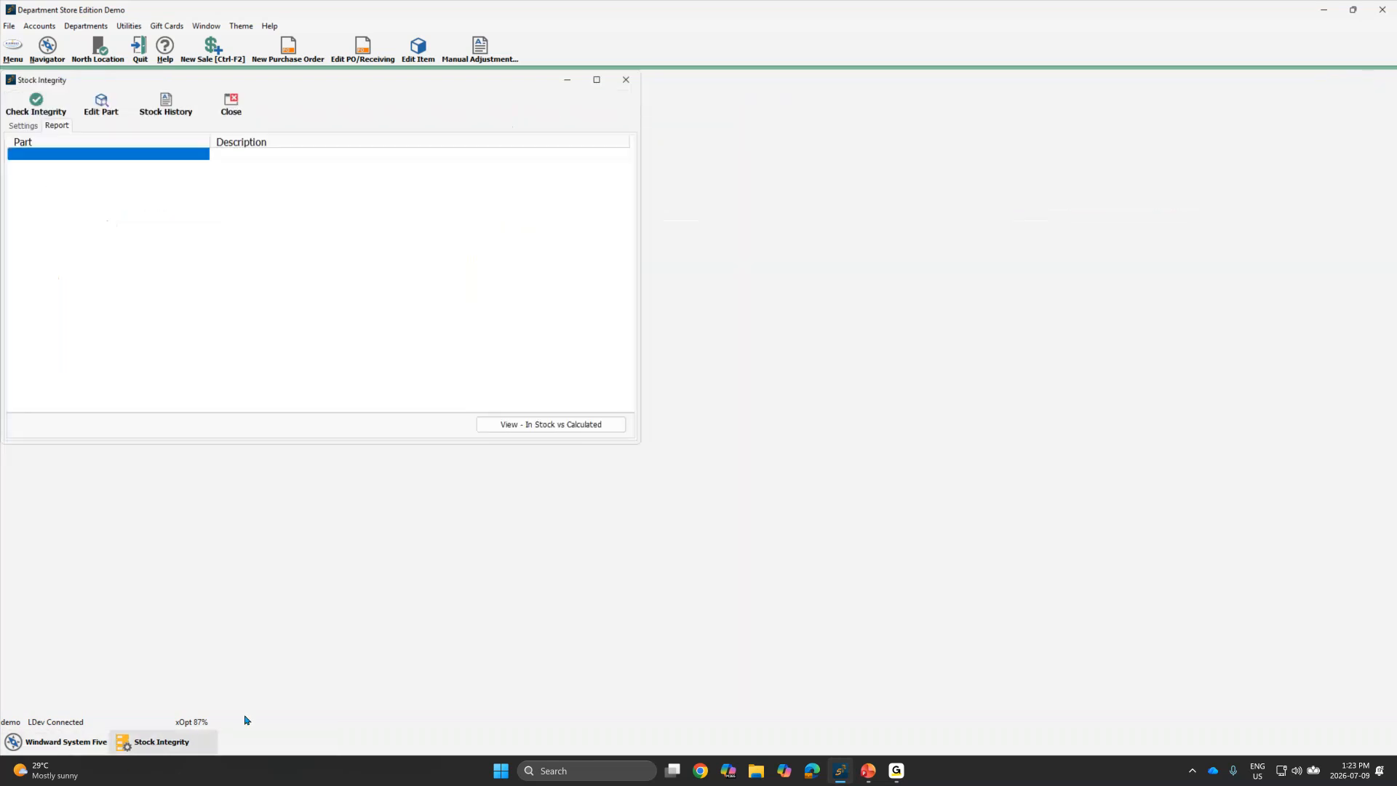
{"action": "left_click", "coordinate": [593, 81]}
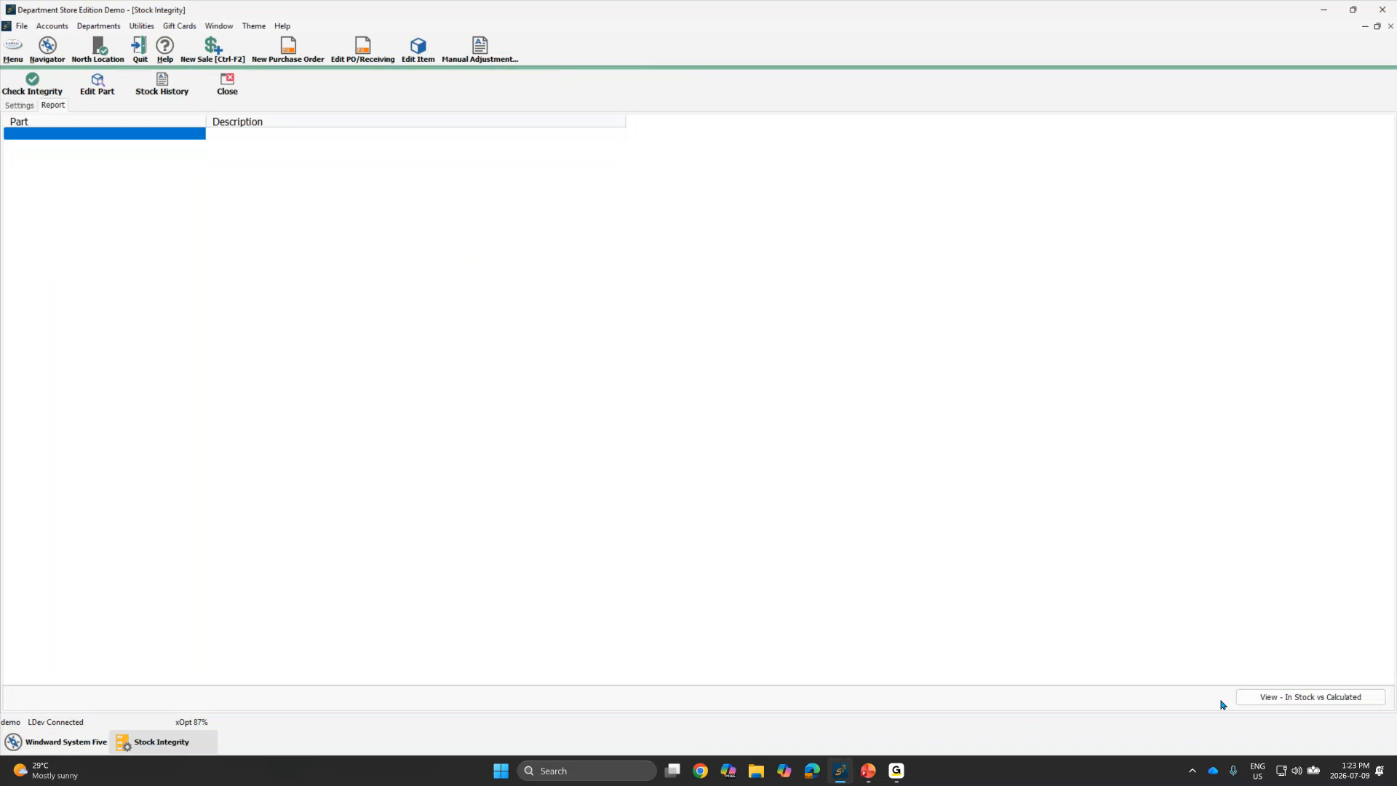
{"action": "left_click", "coordinate": [1310, 697]}
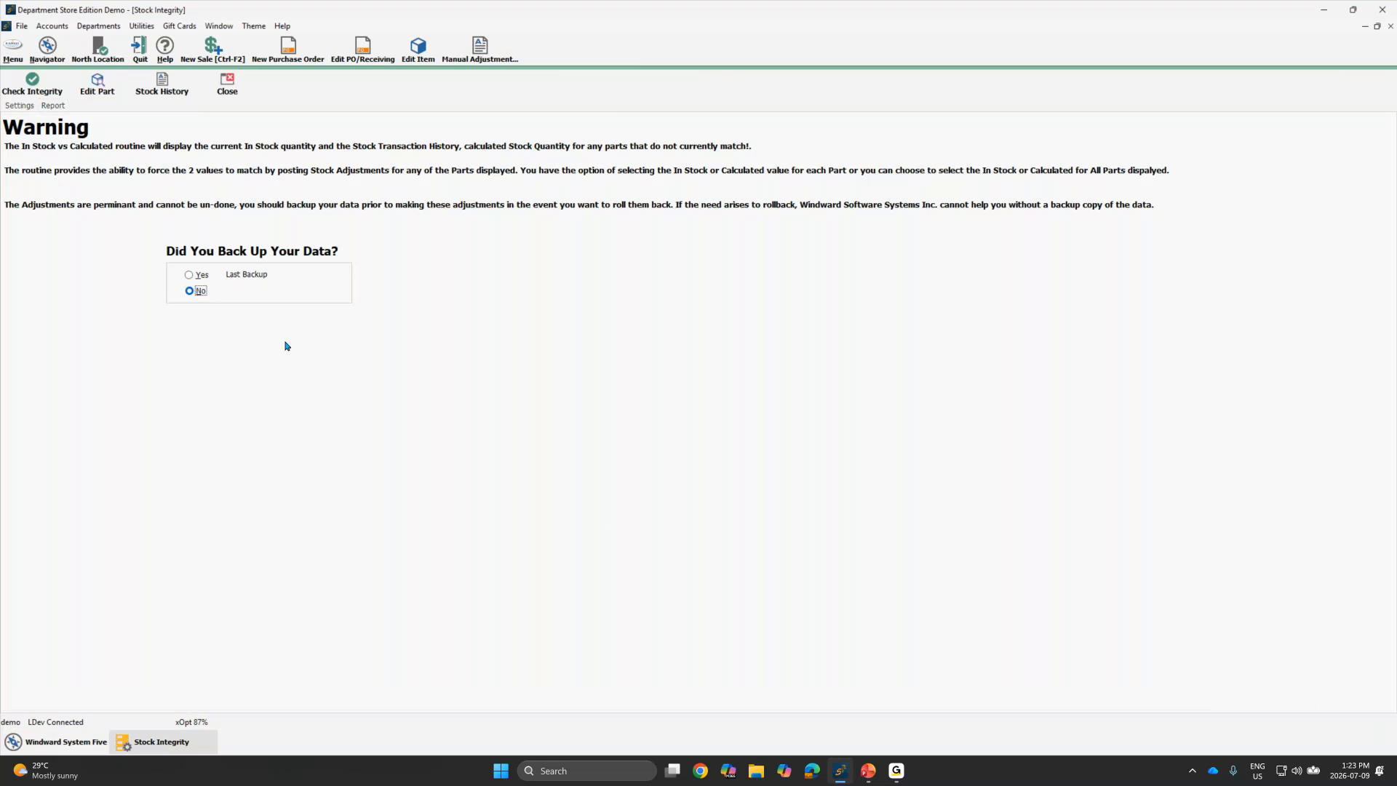
{"action": "left_click", "coordinate": [187, 274]}
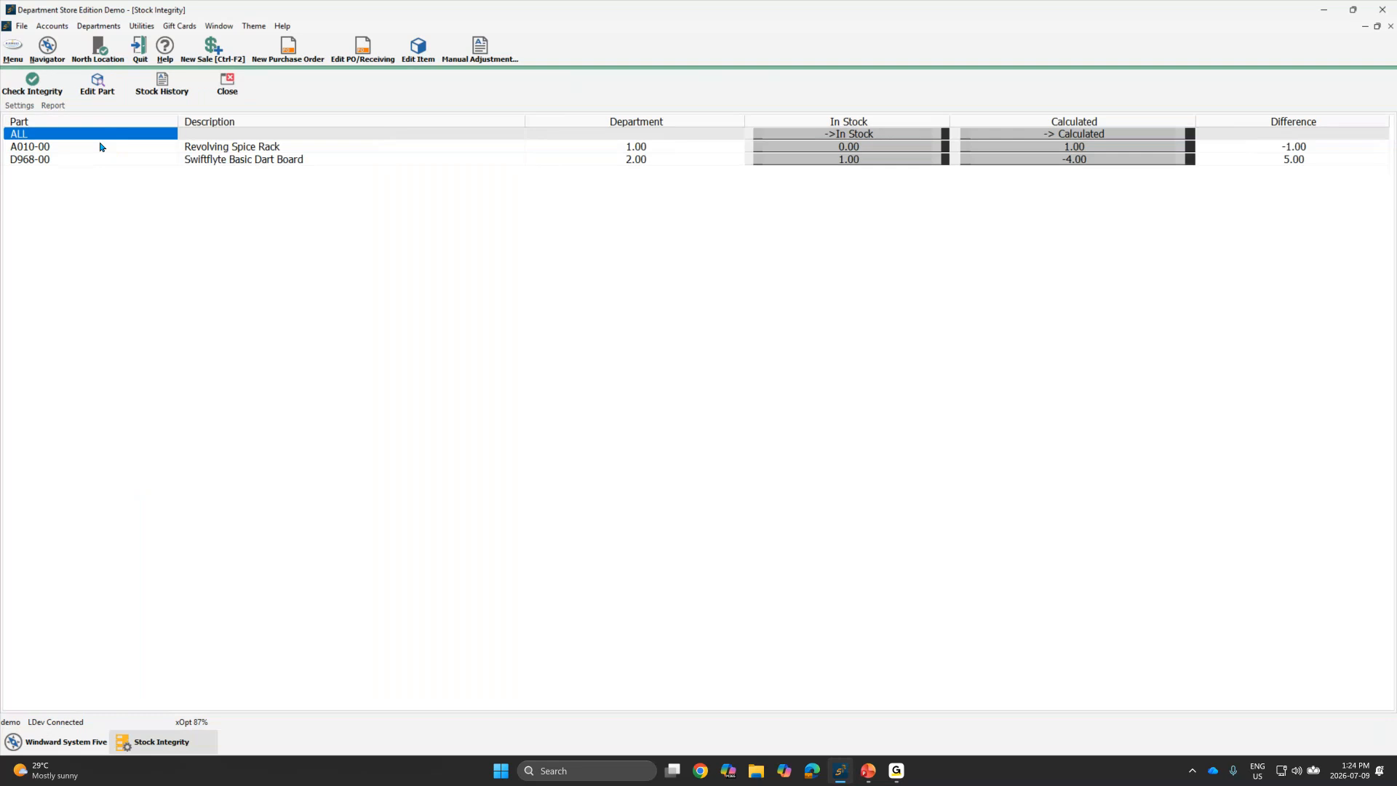
Step: Open the Revolving Spice Rack, part A010-00, for editing from the In Stock vs Calculated list
{"action": "left_click", "coordinate": [51, 148]}
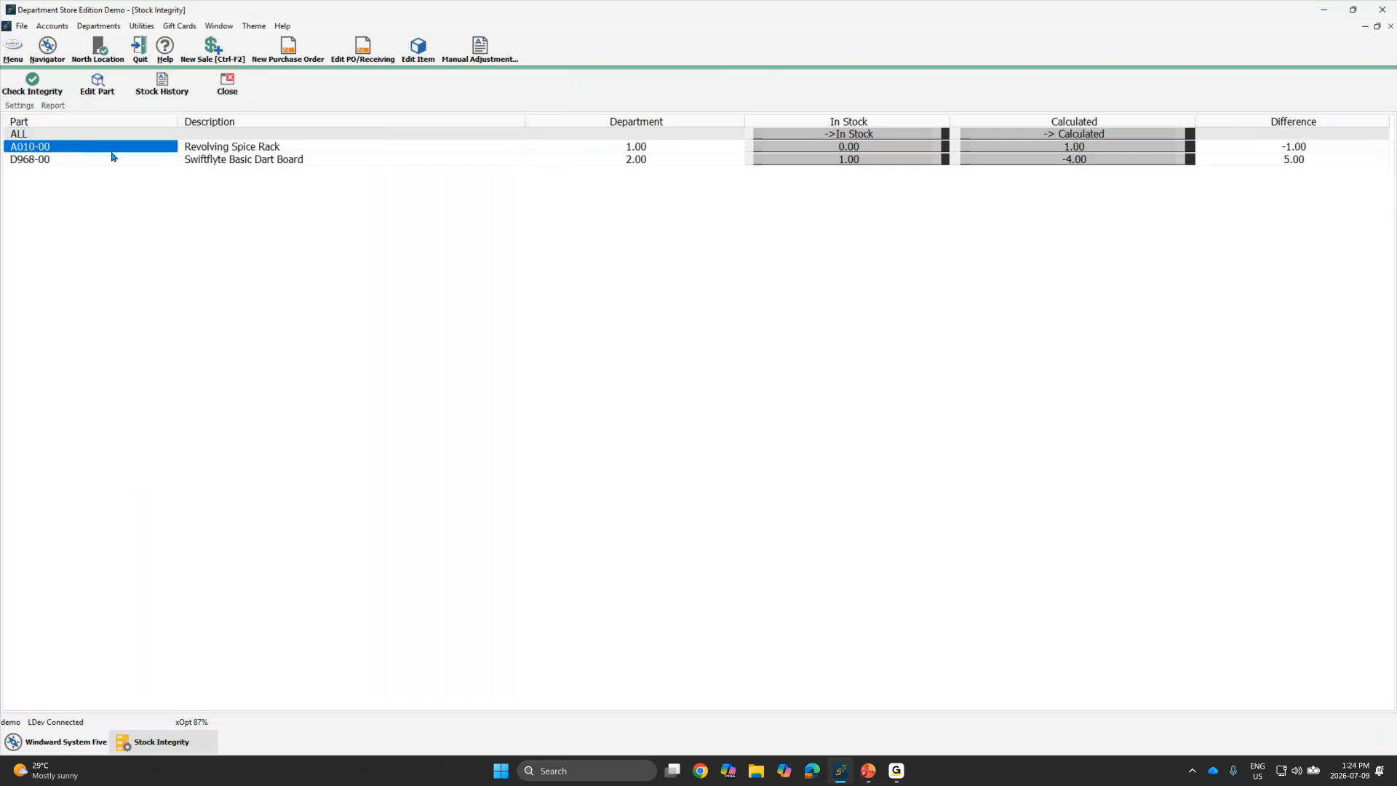
{"action": "left_click", "coordinate": [632, 151]}
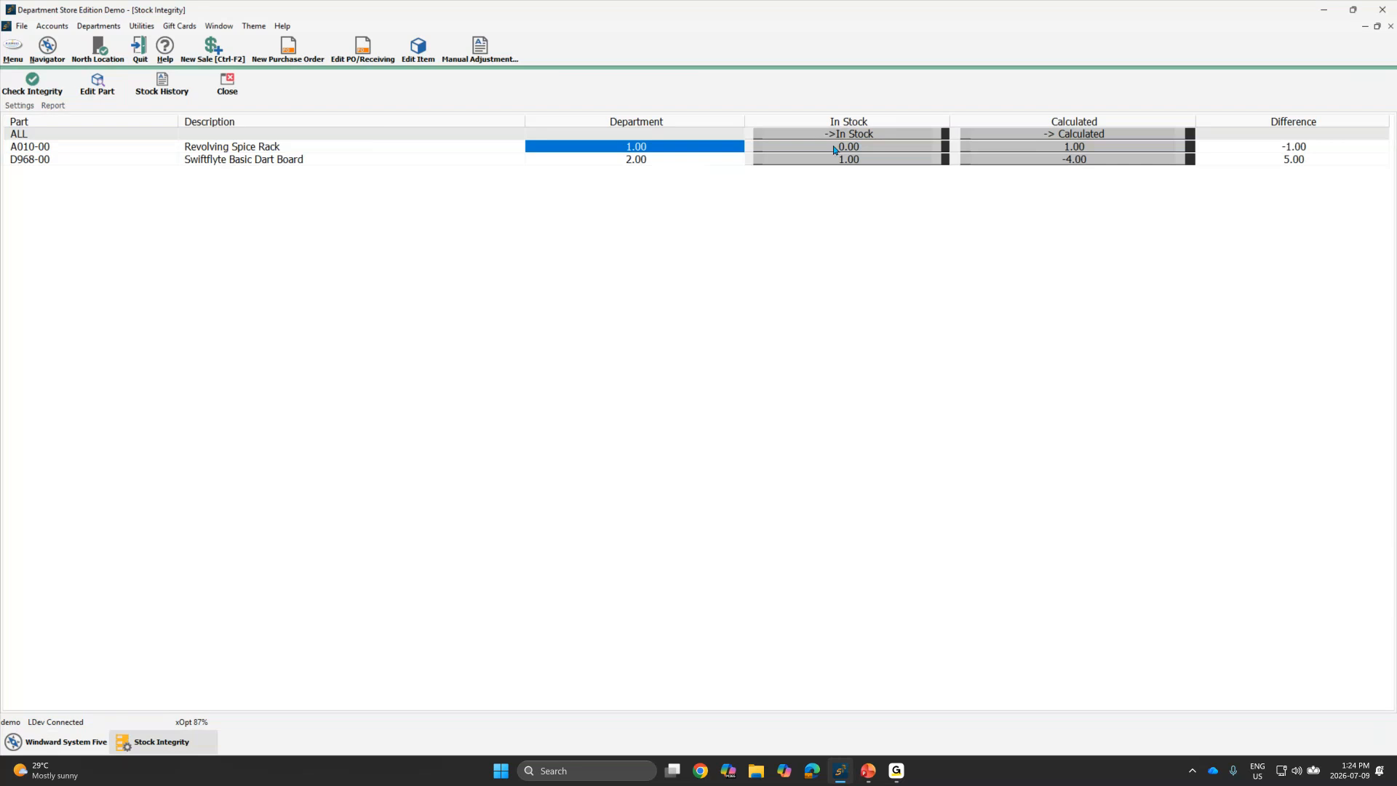
{"action": "left_click", "coordinate": [121, 149]}
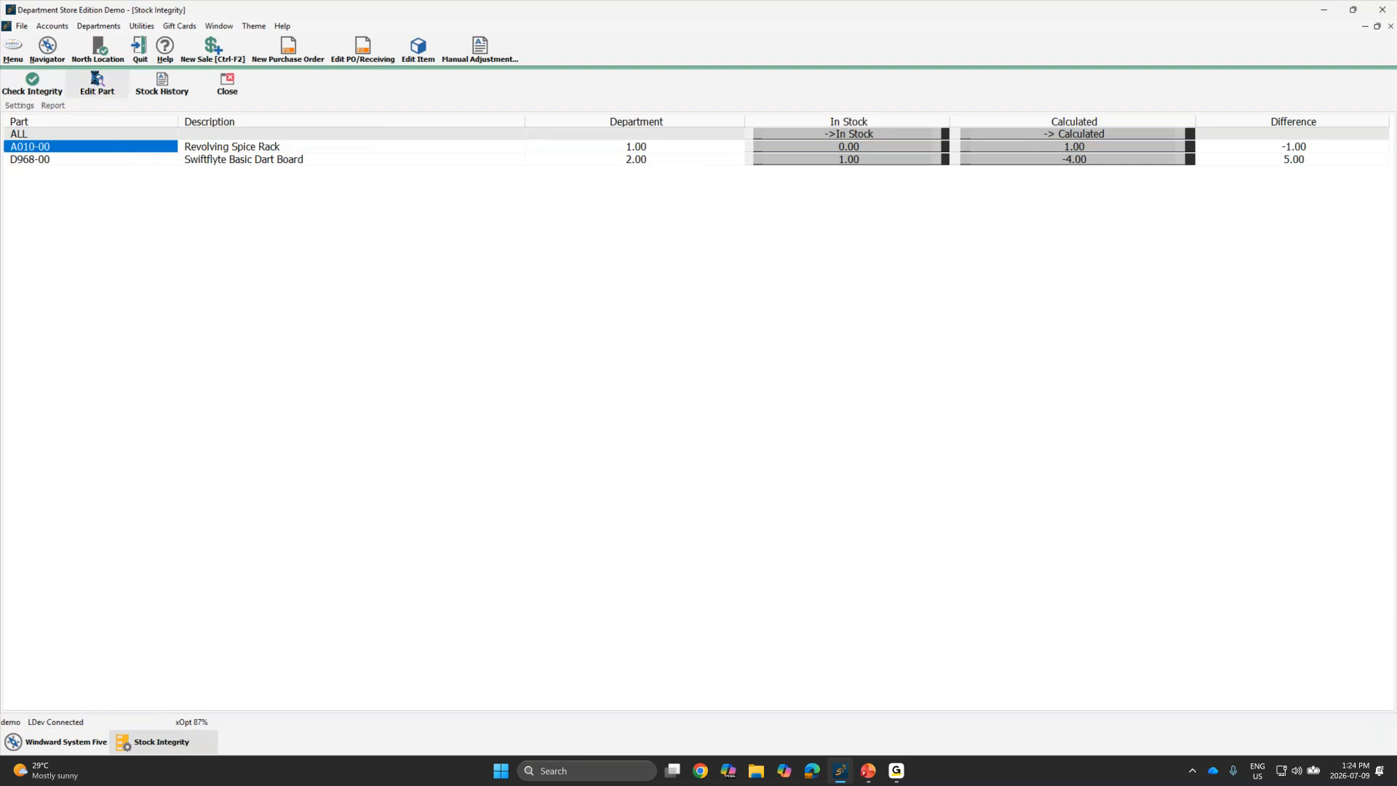
{"action": "left_click", "coordinate": [94, 77]}
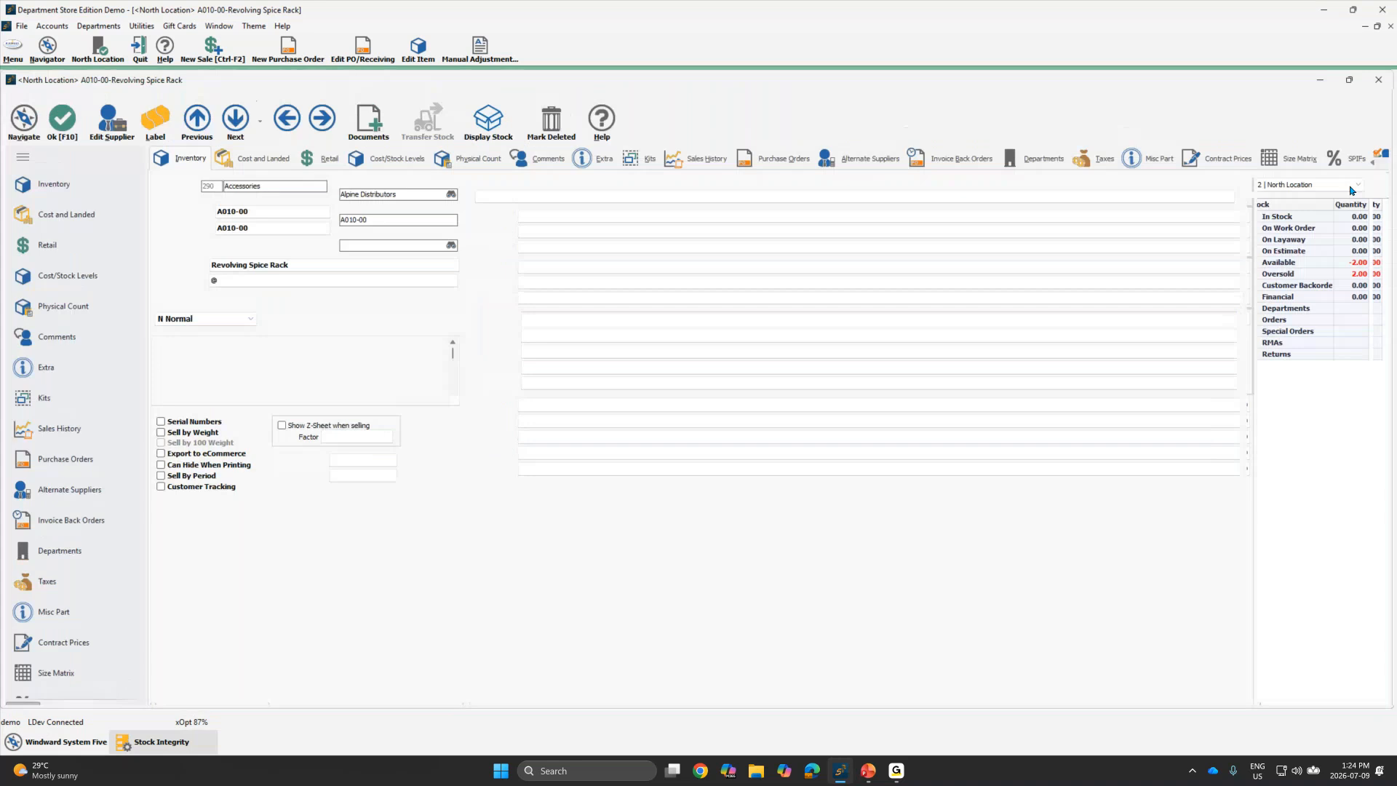
Step: Switch the spice rack record to the Head office department and open its stock history from the cost and stock levels
{"action": "left_click", "coordinate": [1351, 188]}
{"action": "left_click", "coordinate": [1287, 207]}
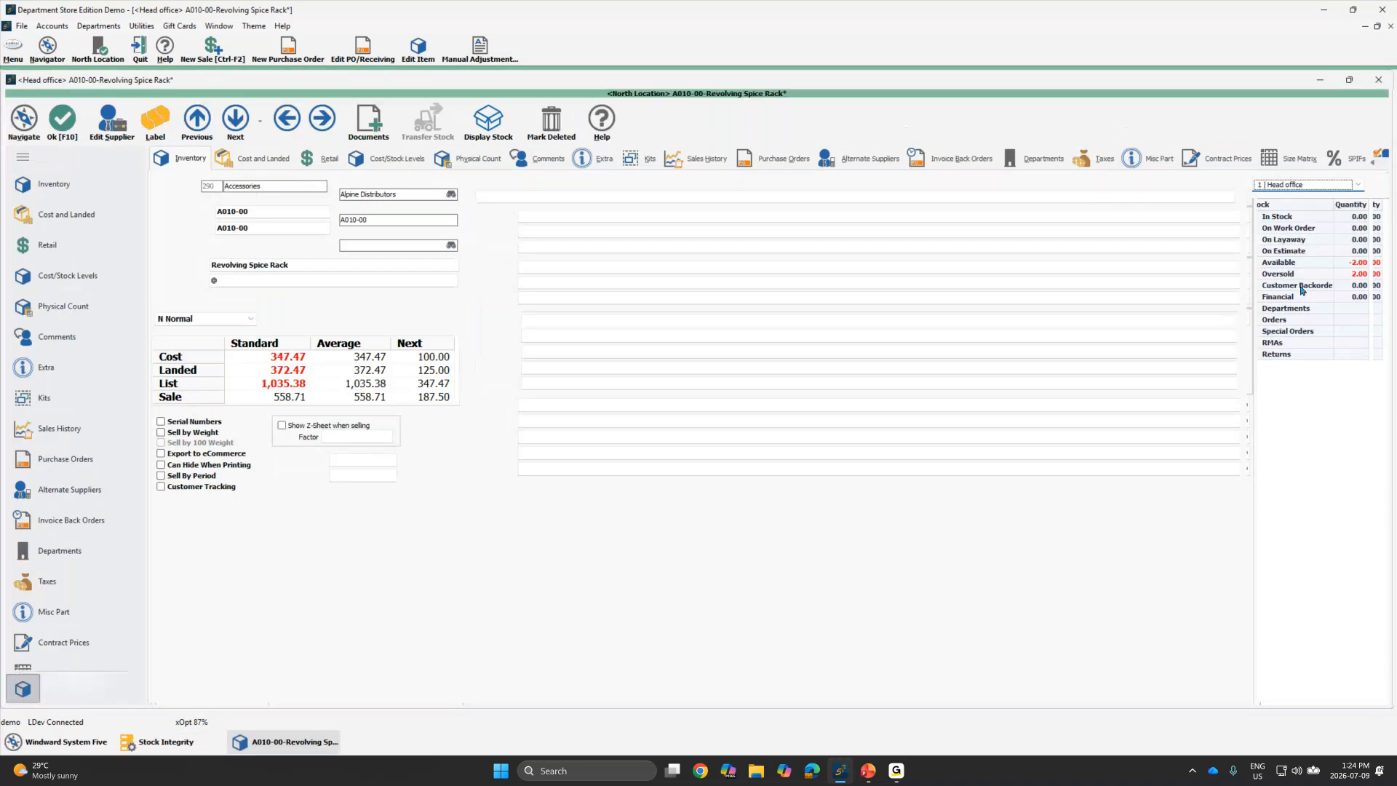
{"action": "left_click", "coordinate": [376, 160]}
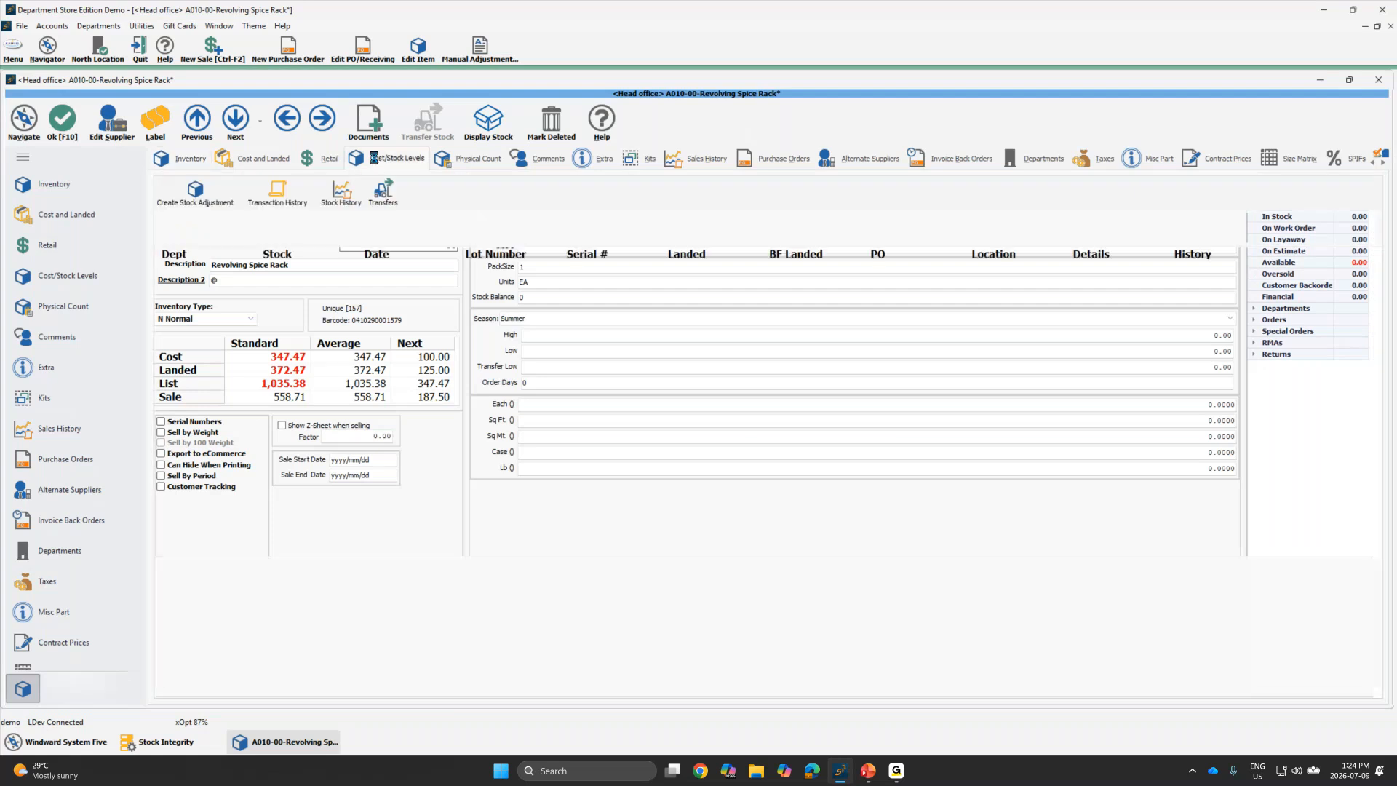
{"action": "left_click", "coordinate": [341, 192]}
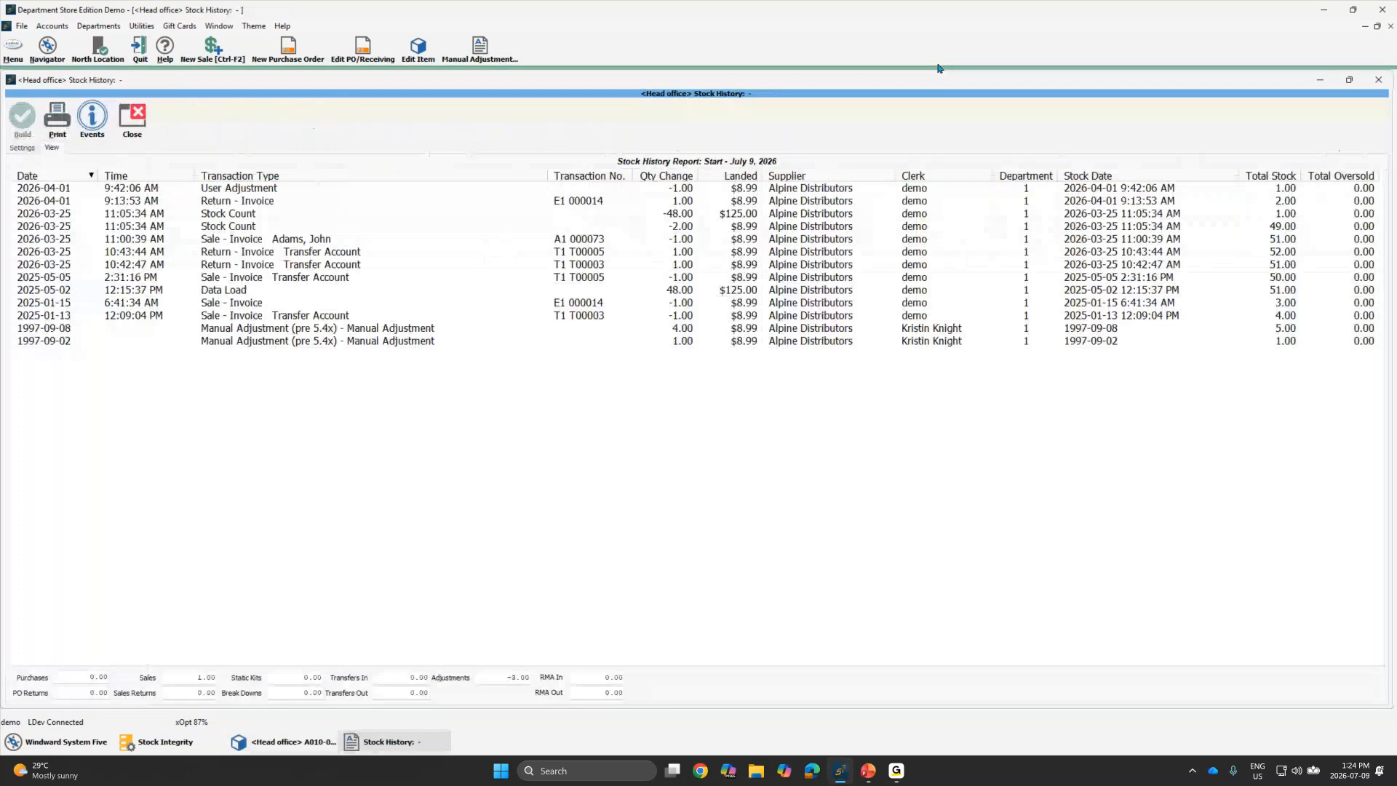
Step: Check the Total Stock column from the 1997-09-02 entry to the latest 2026-04-01 entry, and close the stock history
{"action": "left_click", "coordinate": [1257, 342]}
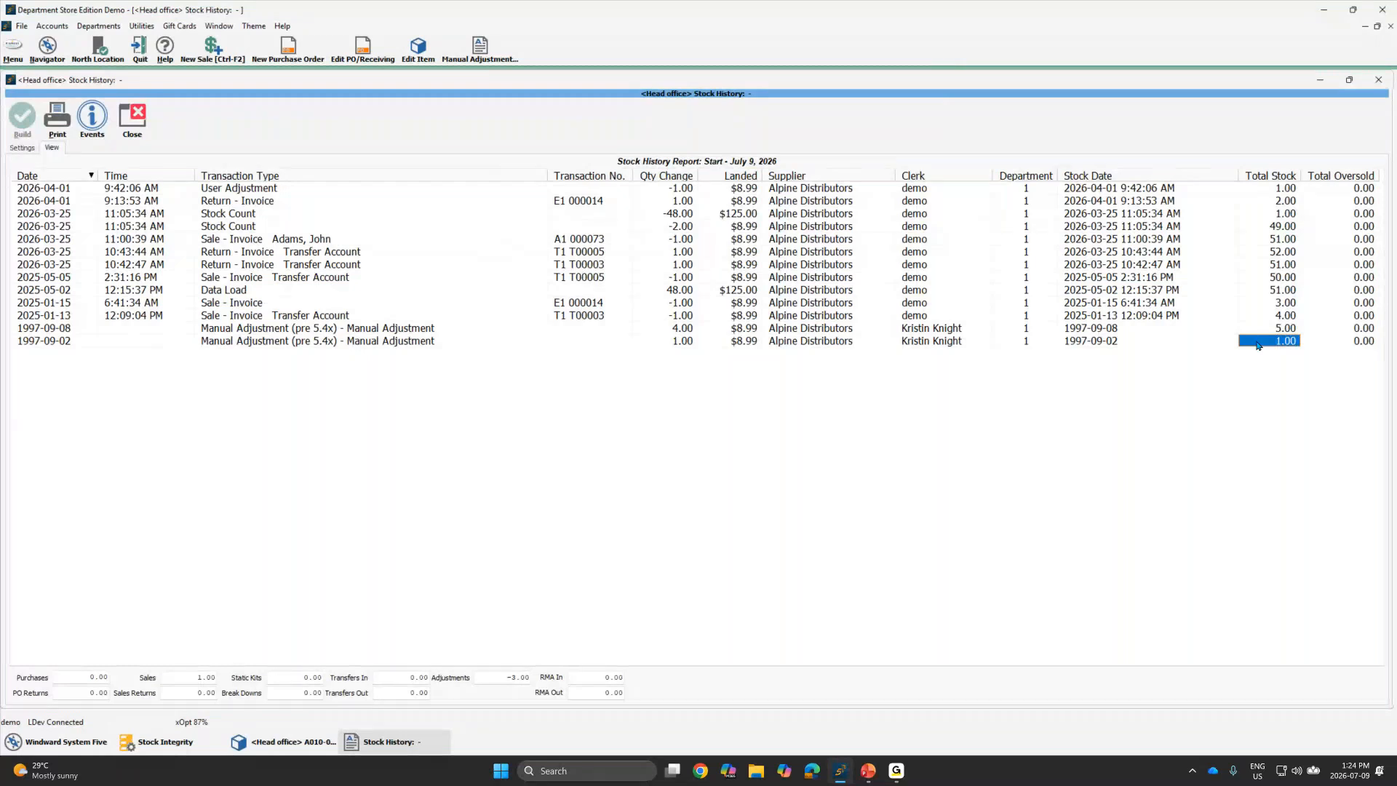
{"action": "key", "text": "Home"}
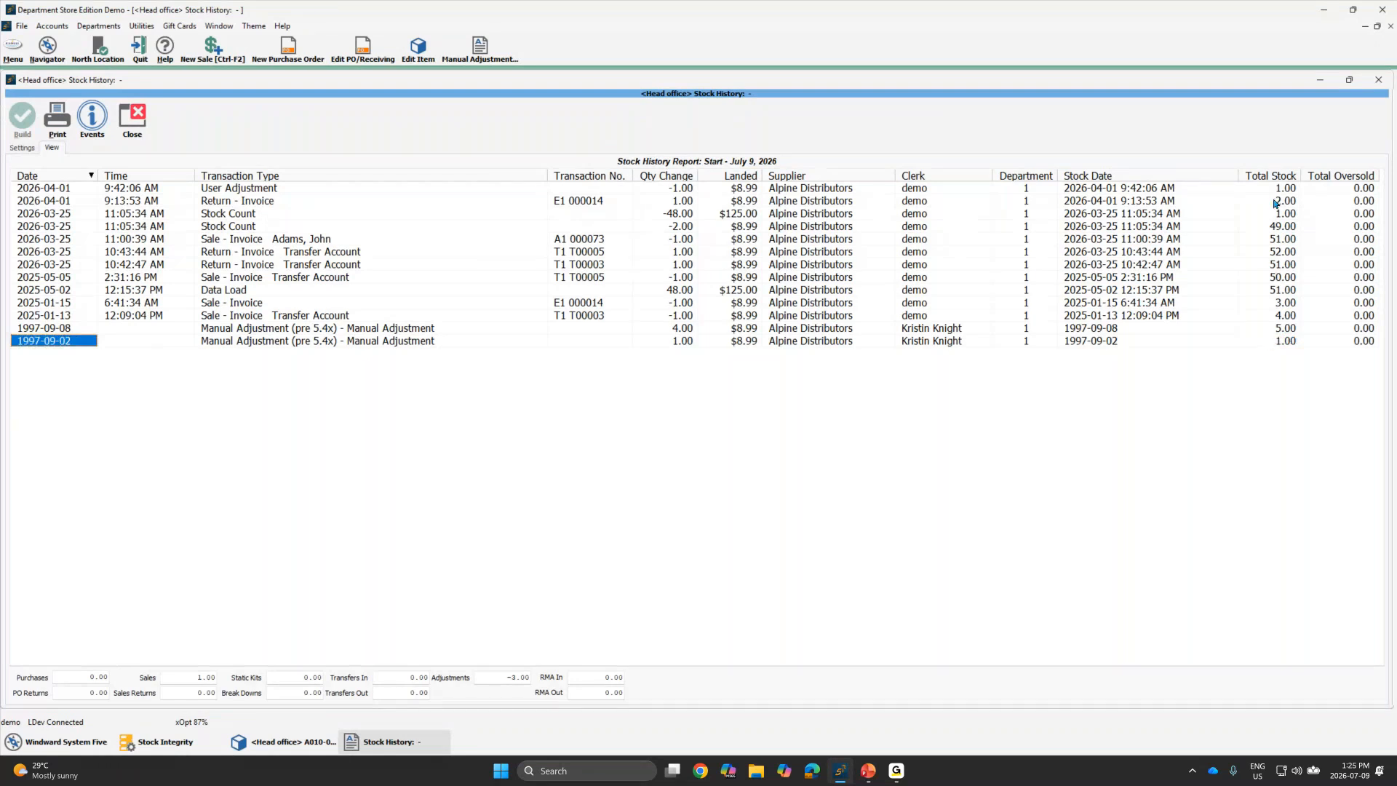
{"action": "left_click", "coordinate": [1269, 191]}
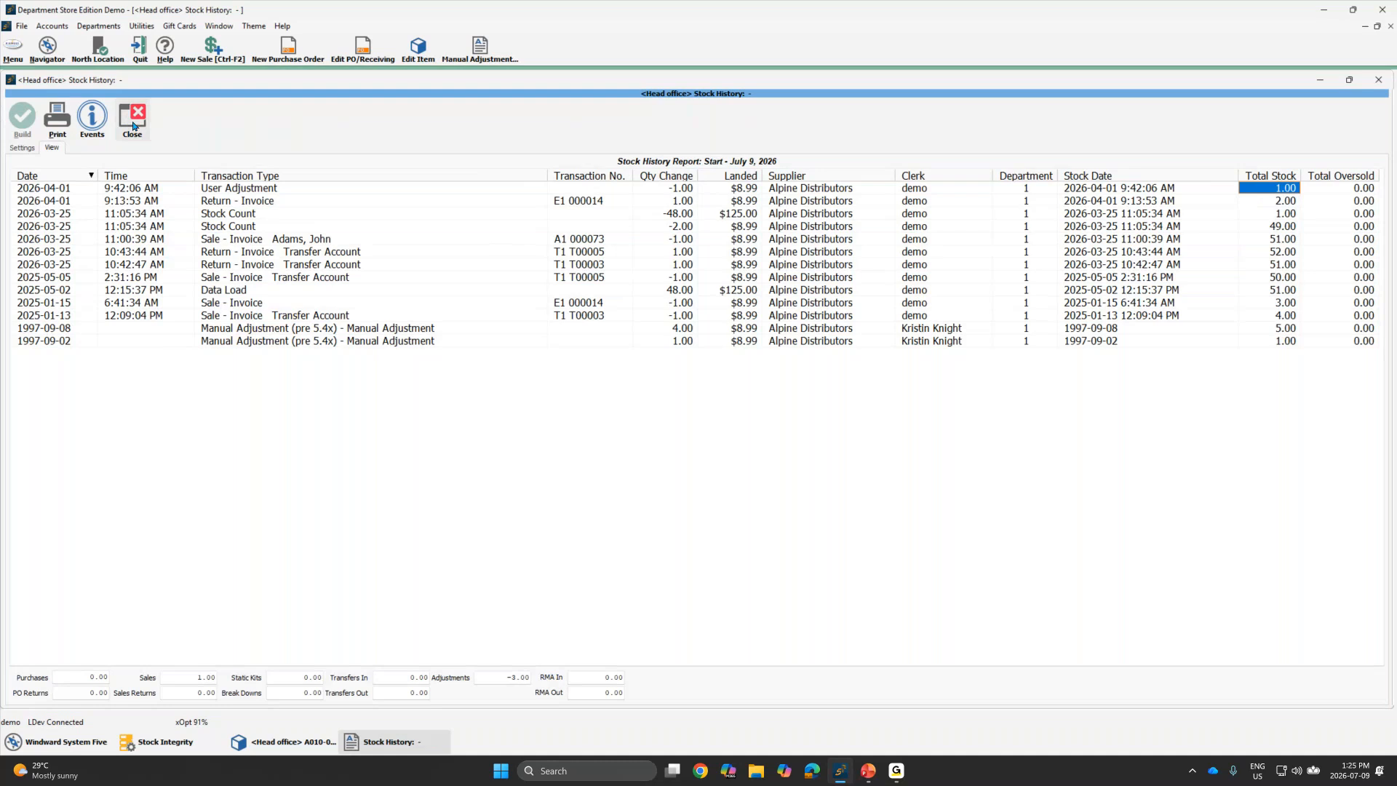
{"action": "left_click", "coordinate": [133, 126]}
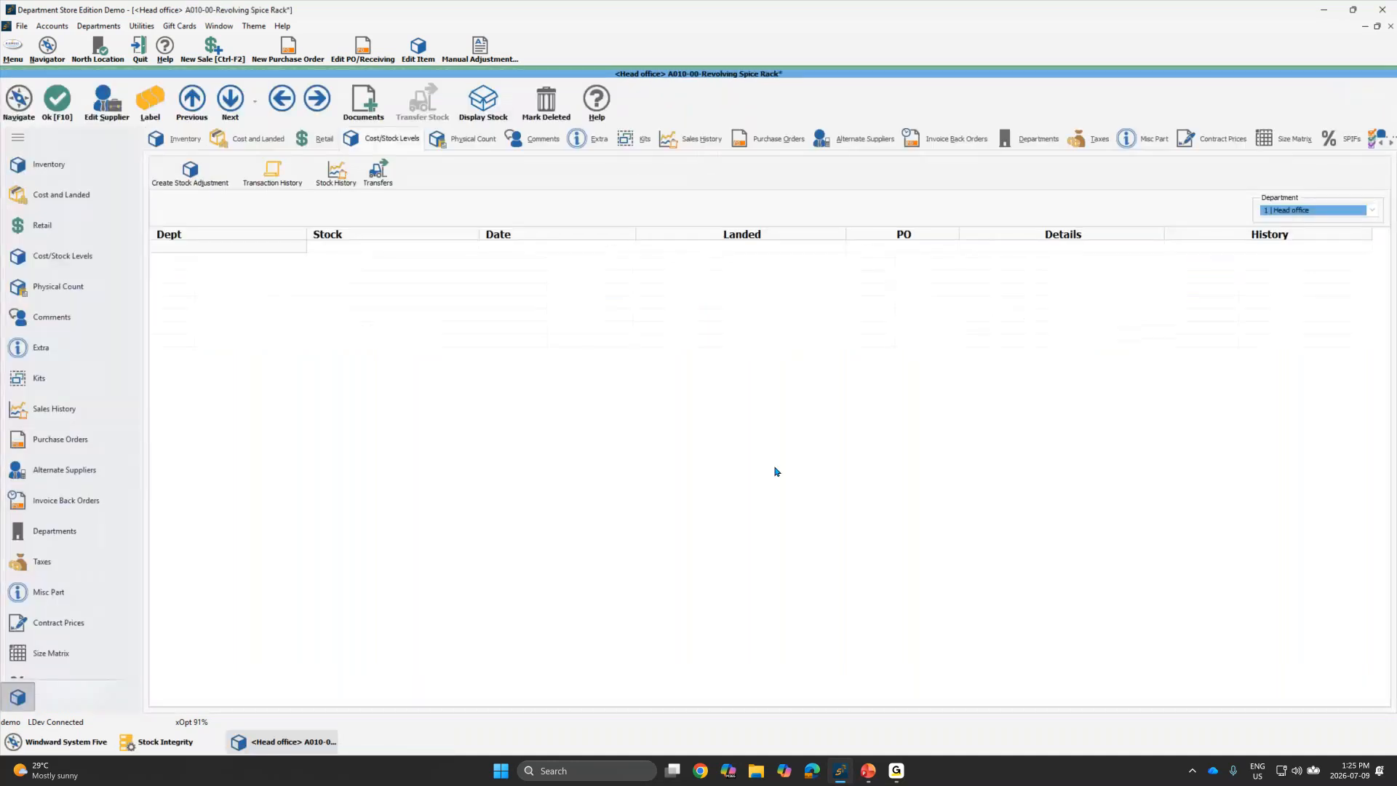
Step: Accept the spice rack record, and close the Stock Integrity report after reviewing the part's In Stock value
{"action": "left_click", "coordinate": [54, 101]}
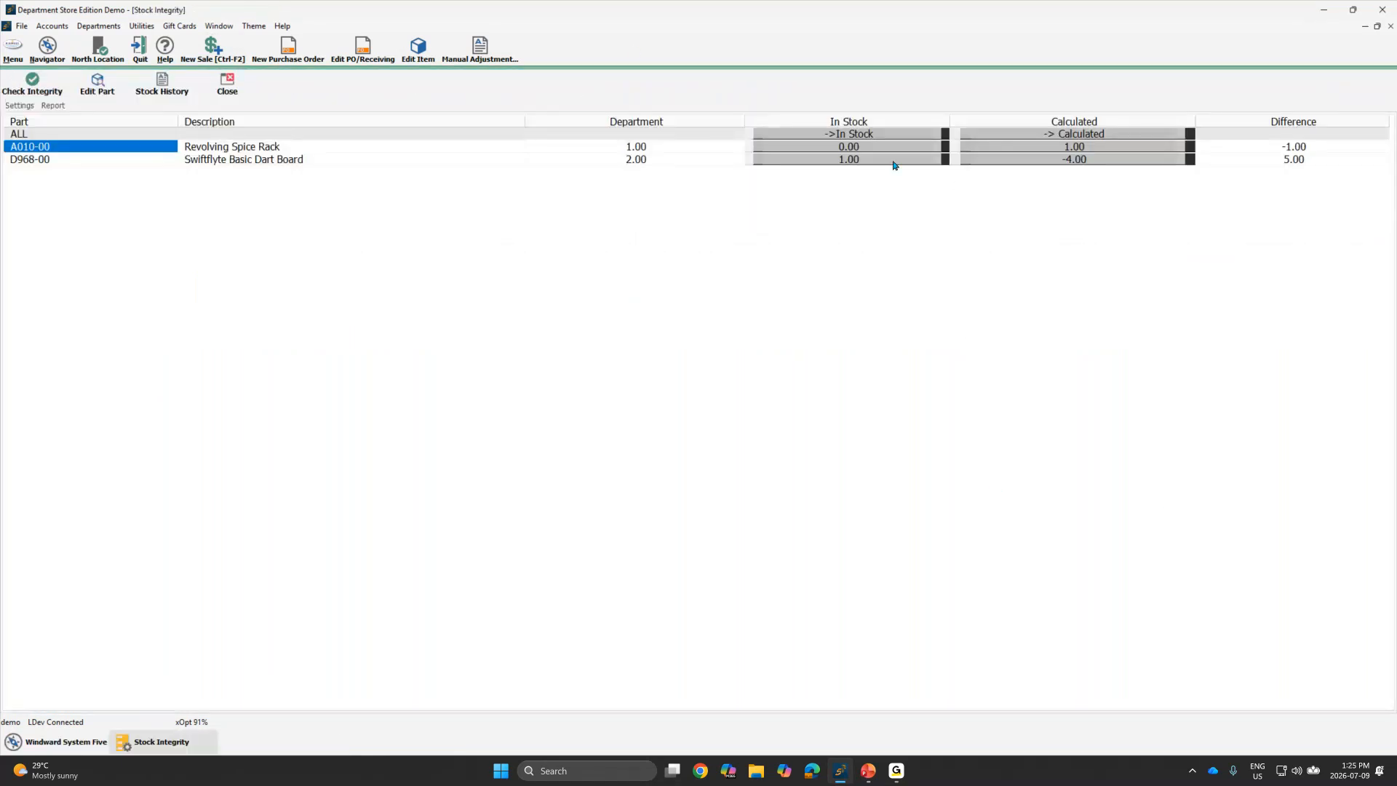
{"action": "left_click", "coordinate": [842, 148]}
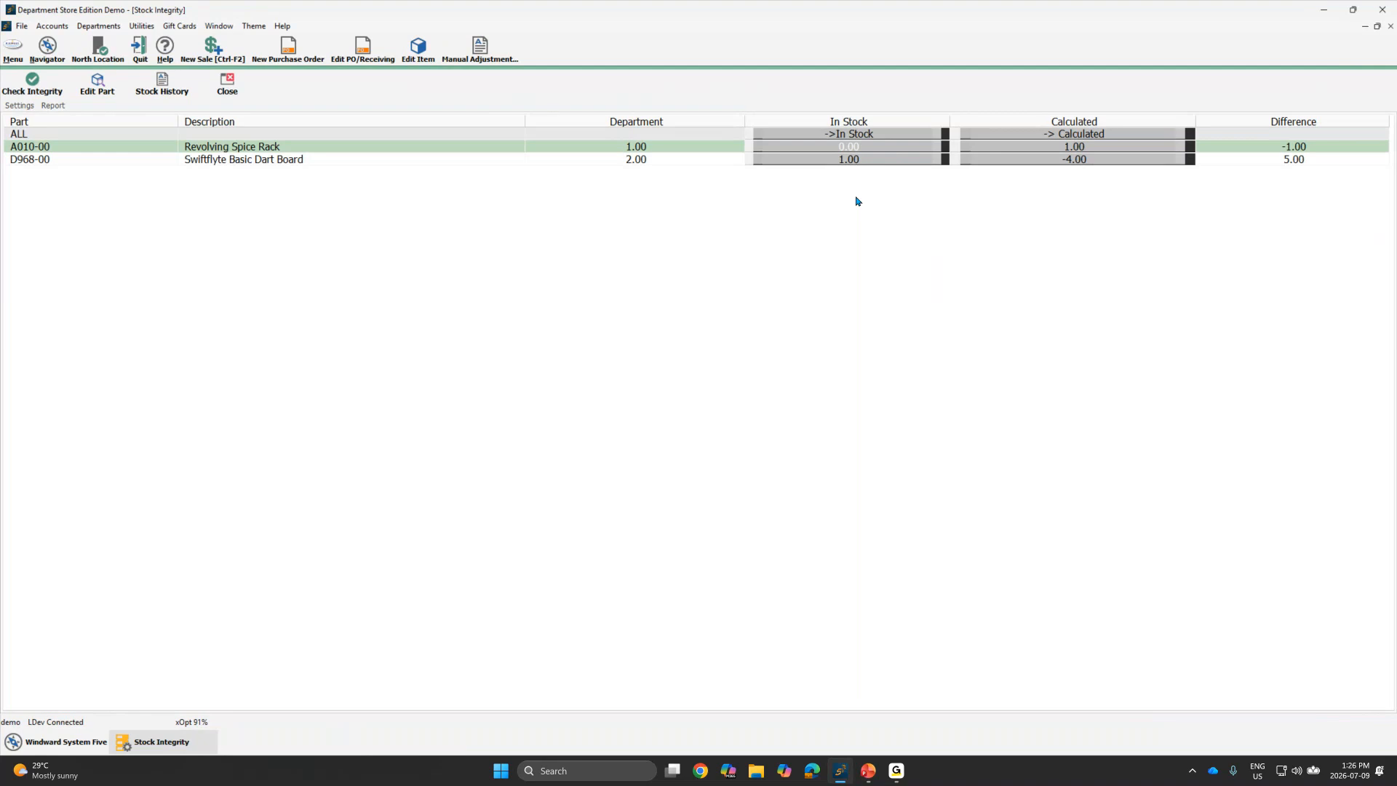
{"action": "left_click", "coordinate": [226, 86]}
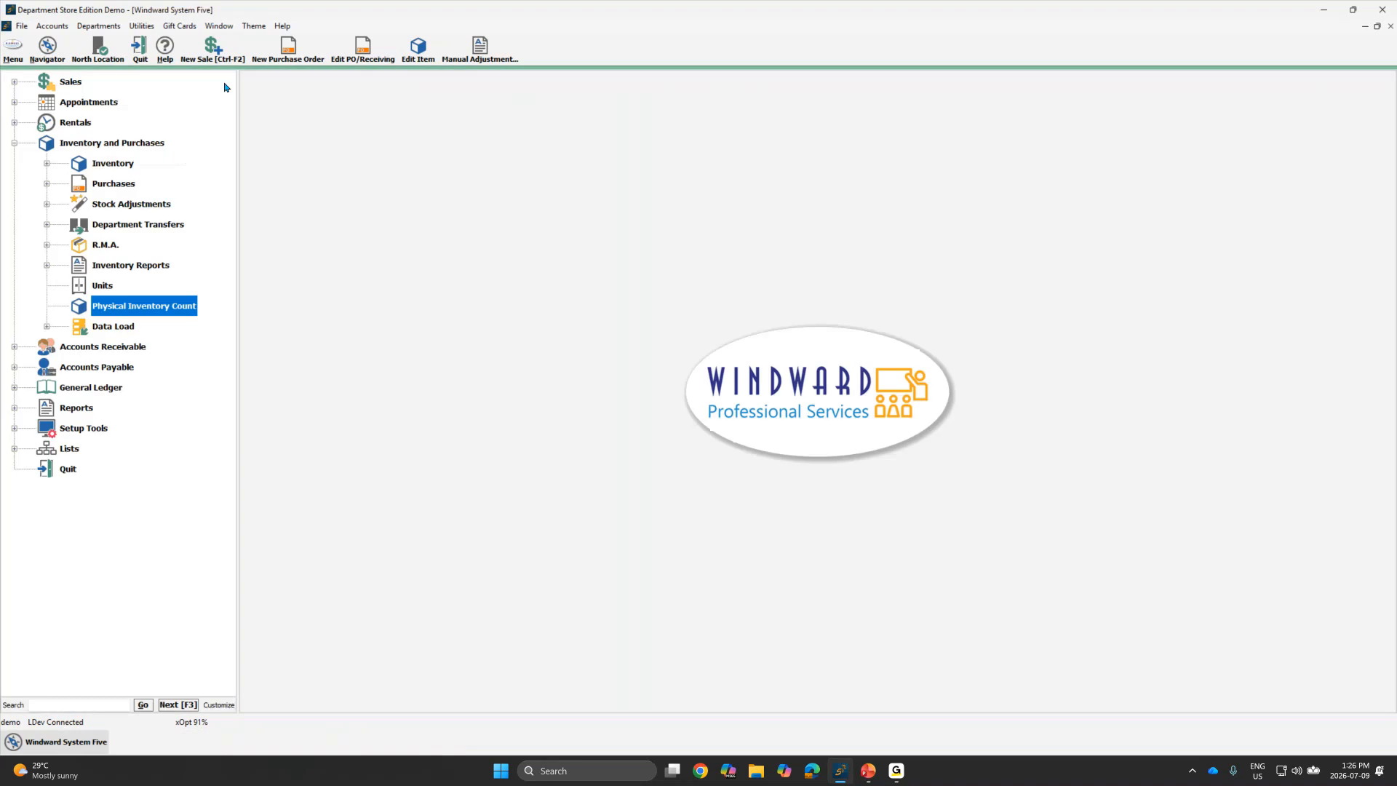